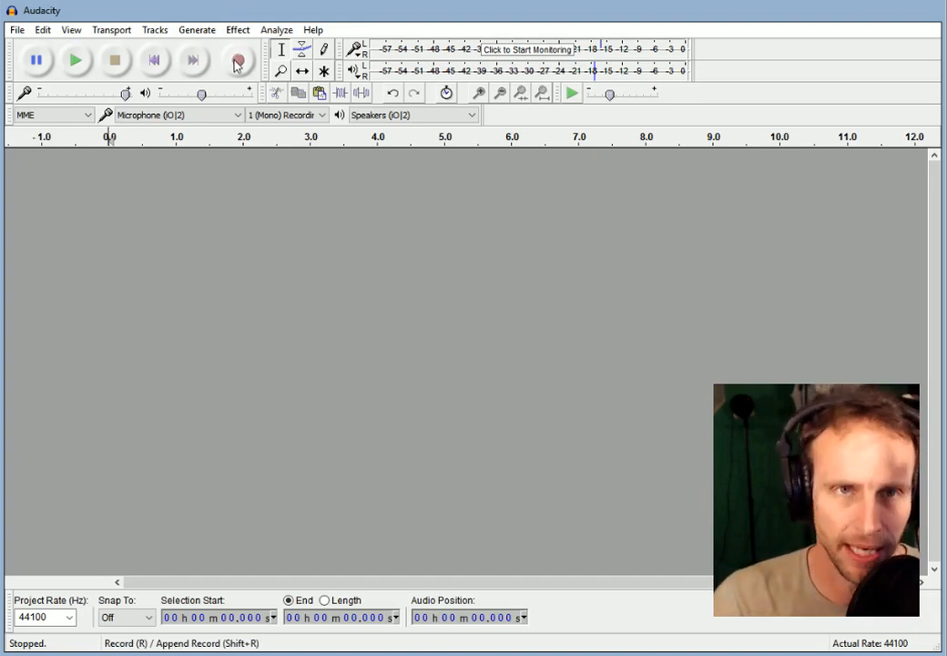
# Record about 21 seconds of spoken narration onto a new mono audio track.
pyautogui.click(237, 60)
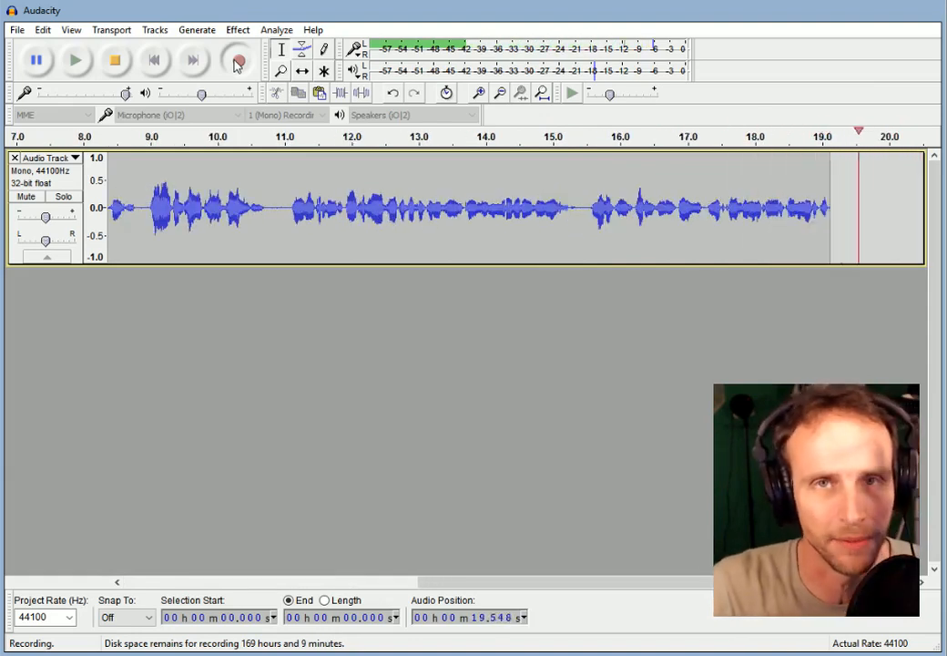
pyautogui.click(116, 61)
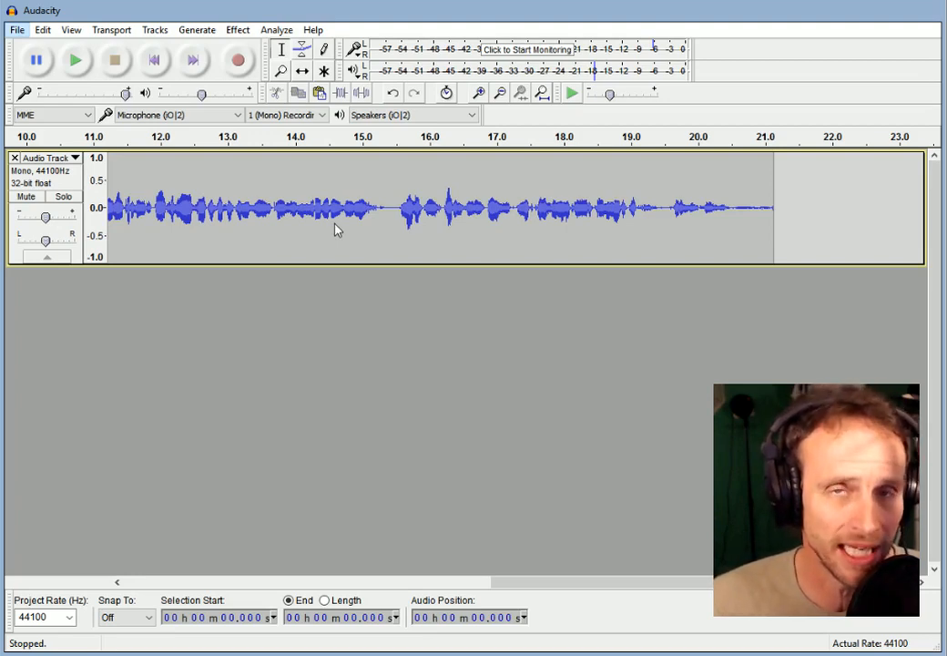
# Import the three-minute stereo music file as a second track and audition it with the narration.
pyautogui.click(565, 14)
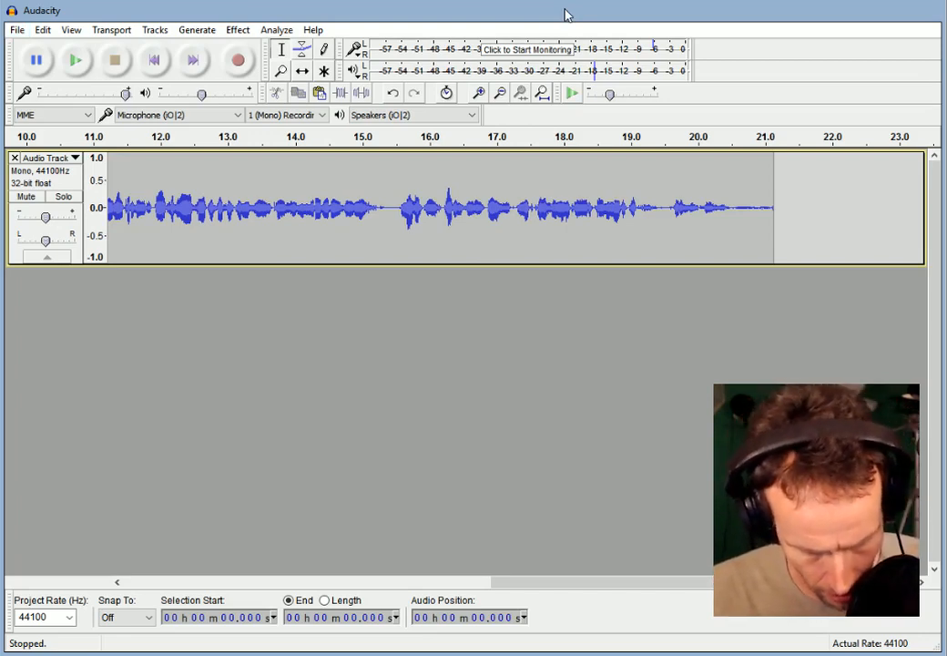
pyautogui.hotkey('alt', 'Tab')
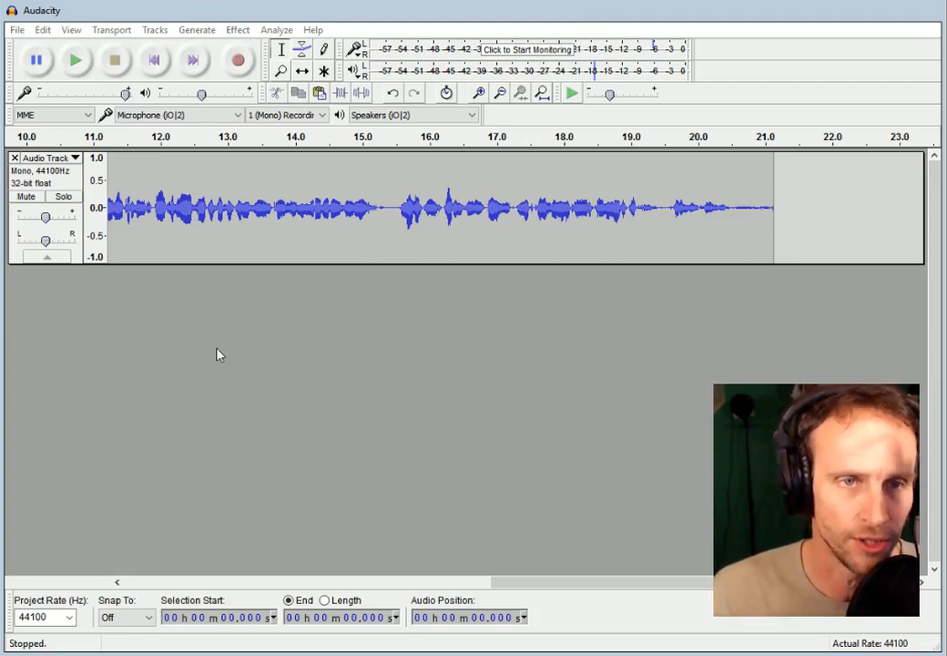
pyautogui.doubleClick(404, 330)
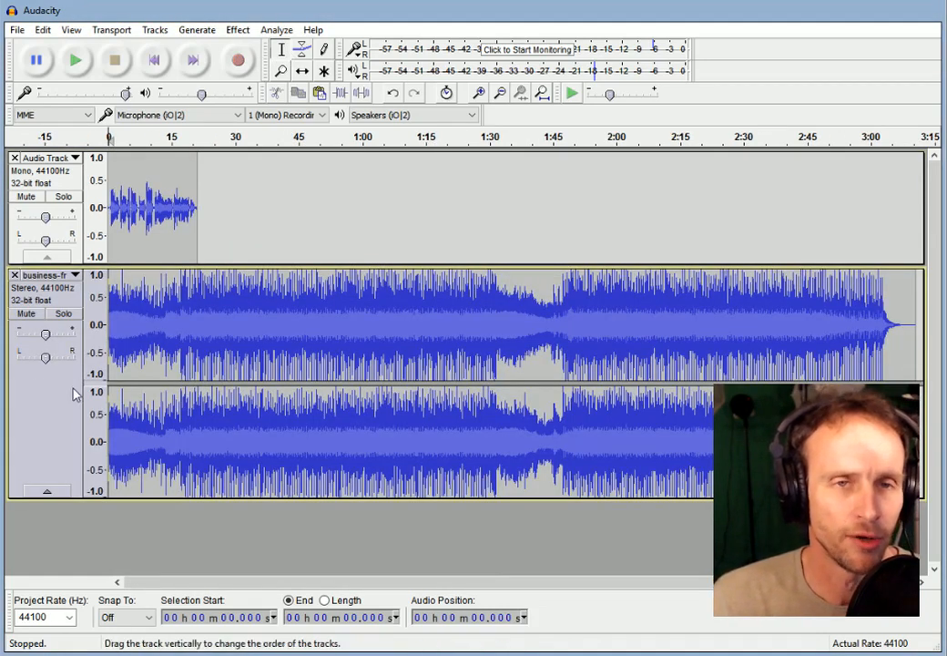
pyautogui.click(77, 61)
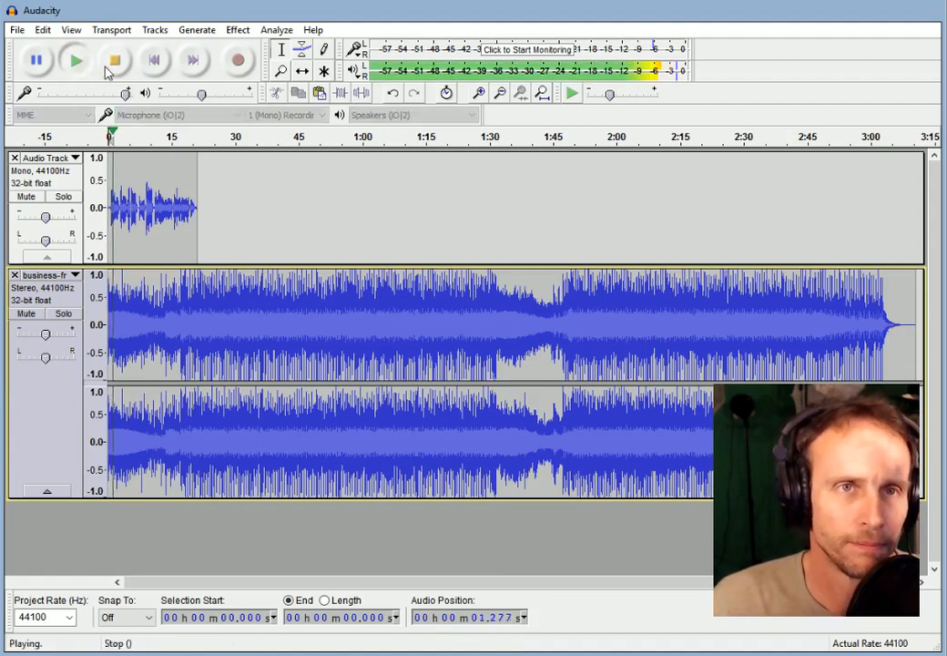
pyautogui.click(113, 62)
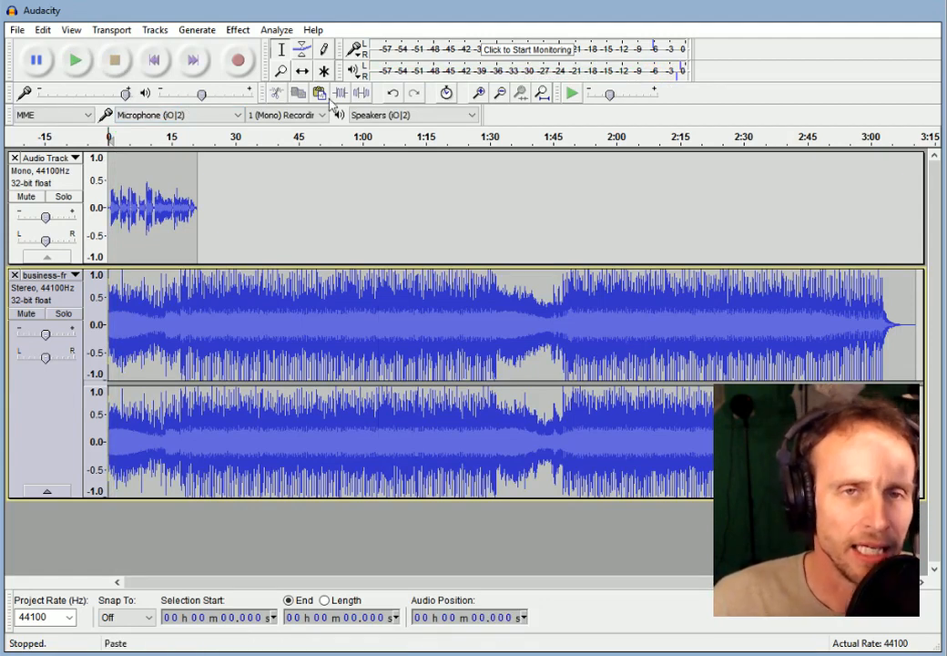
# Add a music envelope point near 1:45, dip the tail's volume, then restore it near full.
pyautogui.click(303, 54)
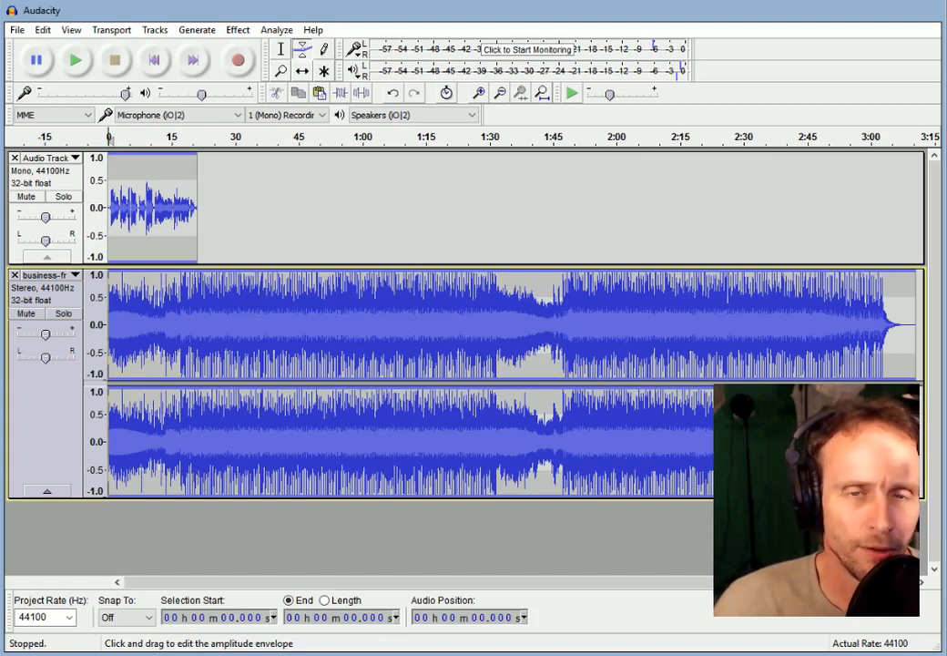
pyautogui.moveTo(518, 273)
pyautogui.mouseDown()
pyautogui.moveTo(518, 313)
pyautogui.moveTo(518, 279)
pyautogui.moveTo(526, 319)
pyautogui.moveTo(532, 284)
pyautogui.moveTo(532, 321)
pyautogui.moveTo(535, 275)
pyautogui.mouseUp()
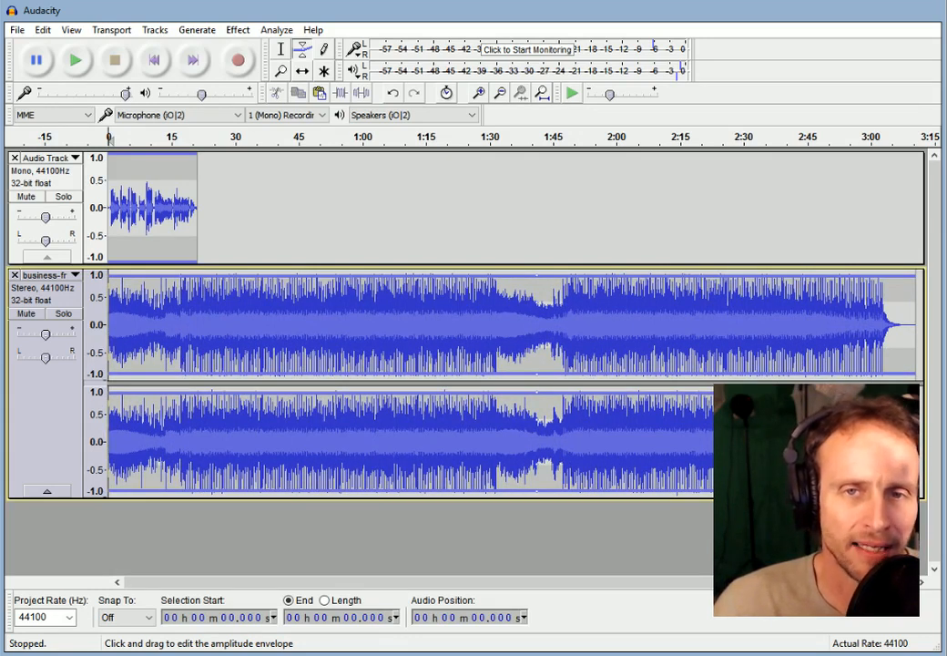
pyautogui.click(624, 279)
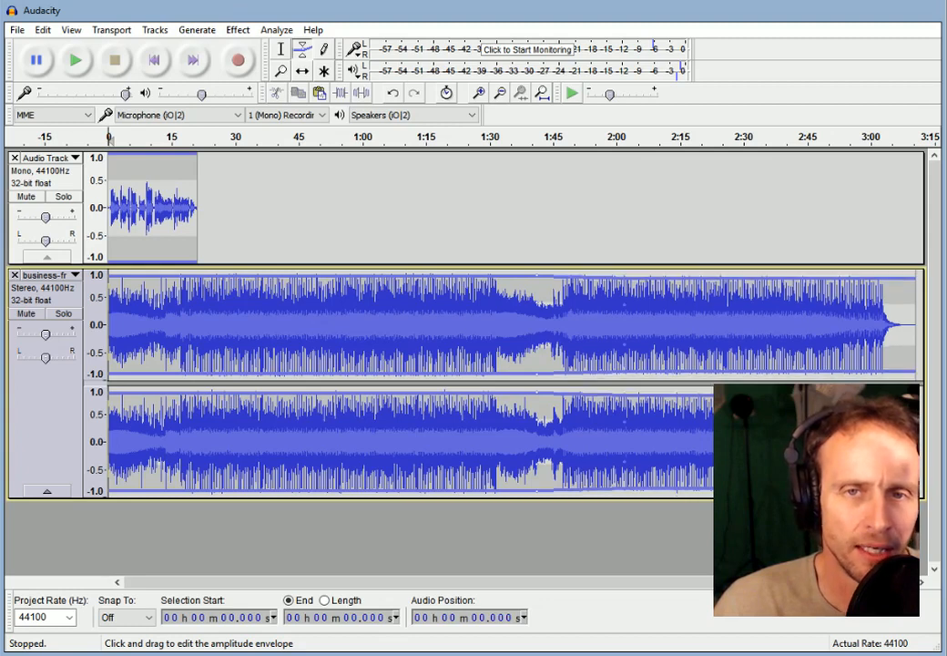
pyautogui.moveTo(624, 276); pyautogui.dragTo(636, 322)
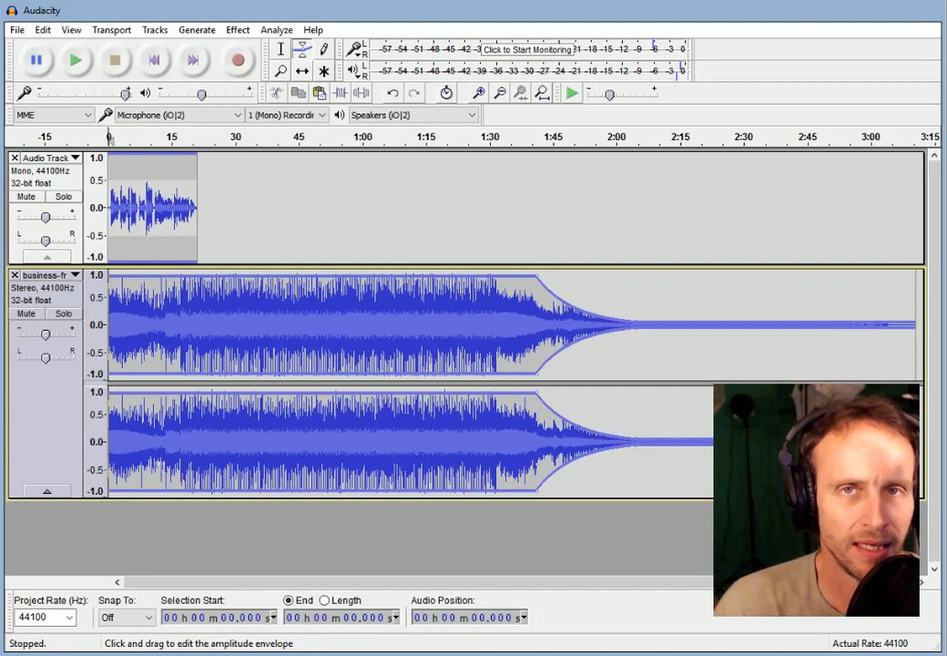
pyautogui.moveTo(637, 321); pyautogui.dragTo(637, 280)
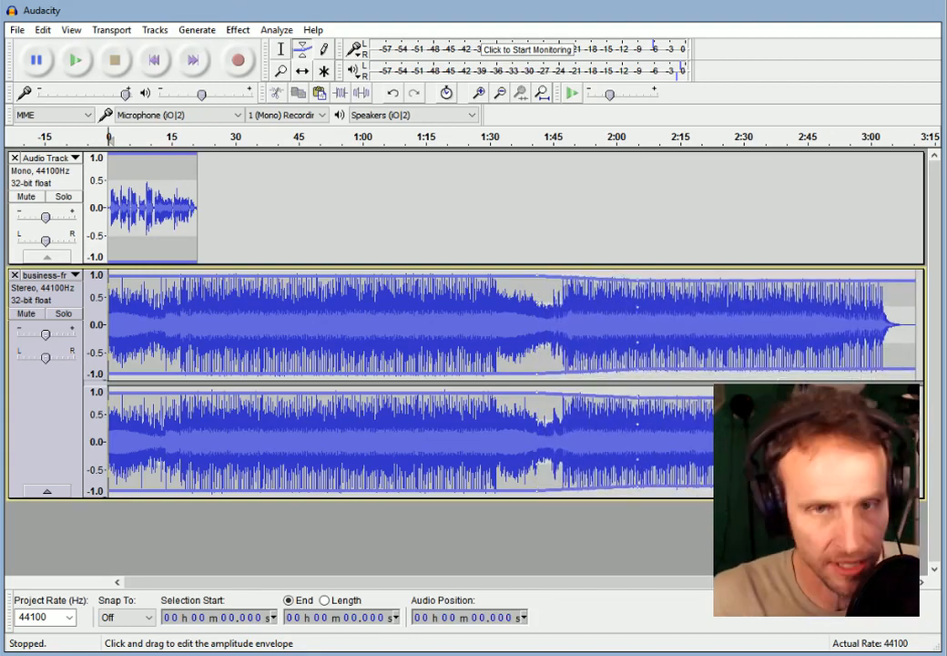
# Undo the music envelope changes with Ctrl+Z.
pyautogui.hotkey('ctrl', 'z')
pyautogui.hotkey('ctrl', 'z')
pyautogui.hotkey('ctrl', 'z')
pyautogui.hotkey('ctrl', 'z')
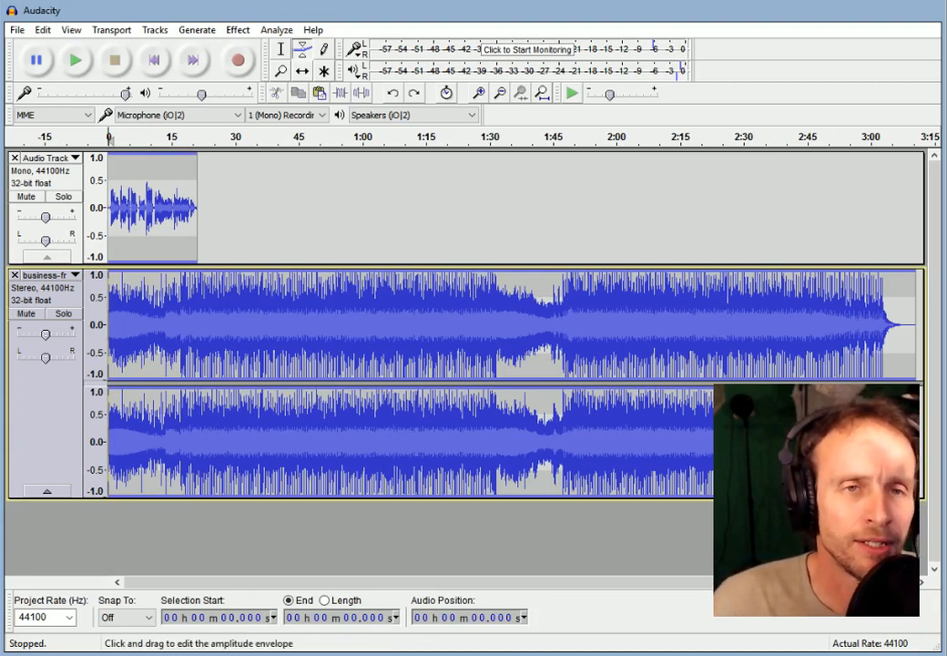
# Zoom to the first 45 seconds and delete the narration's first 0.598 s.
pyautogui.click(479, 92)
pyautogui.click(479, 93)
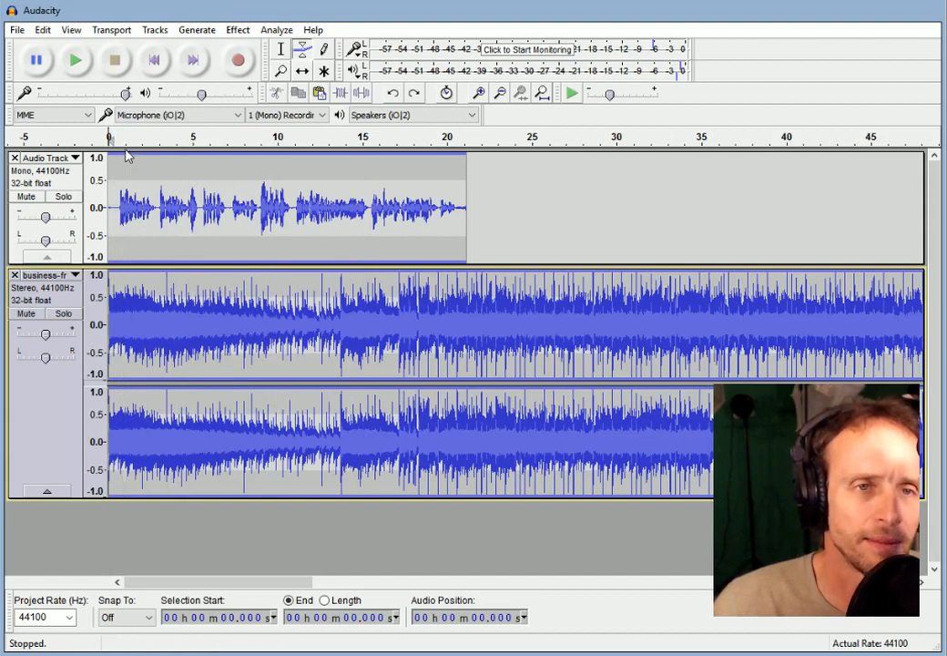
pyautogui.click(275, 53)
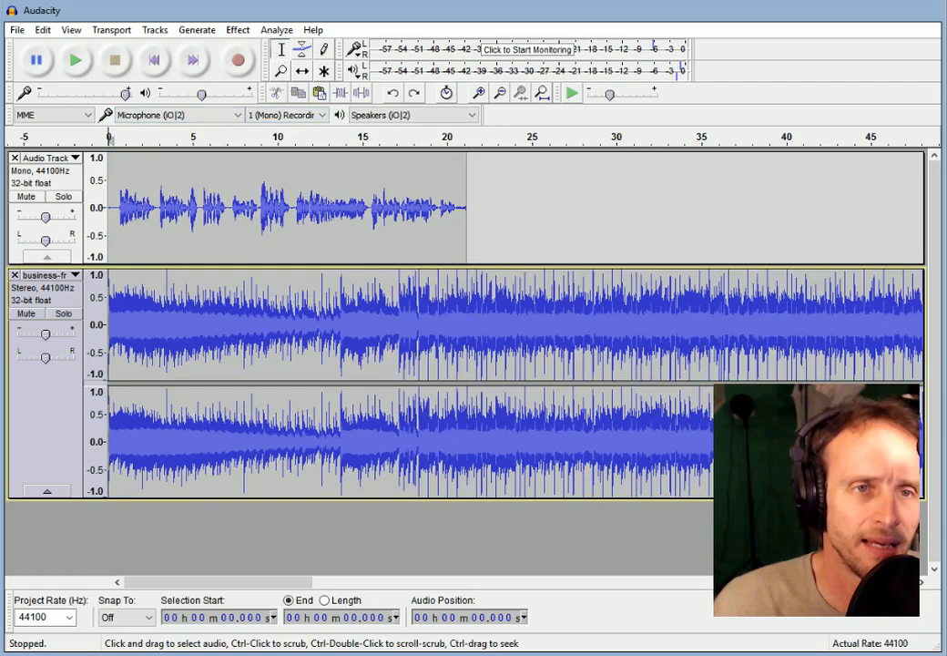
pyautogui.moveTo(109, 209); pyautogui.dragTo(120, 210)
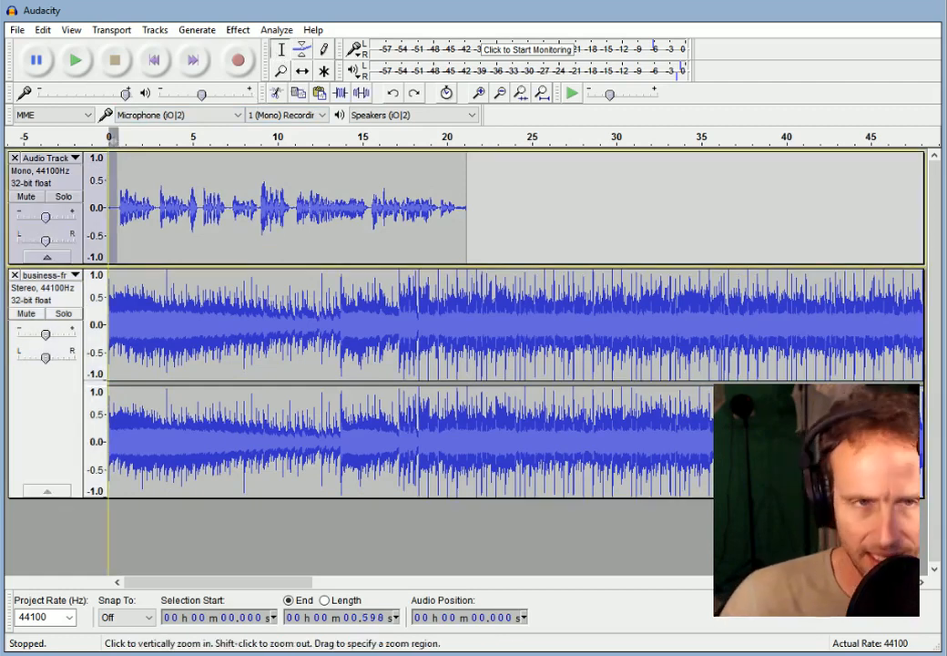
pyautogui.press('Delete')
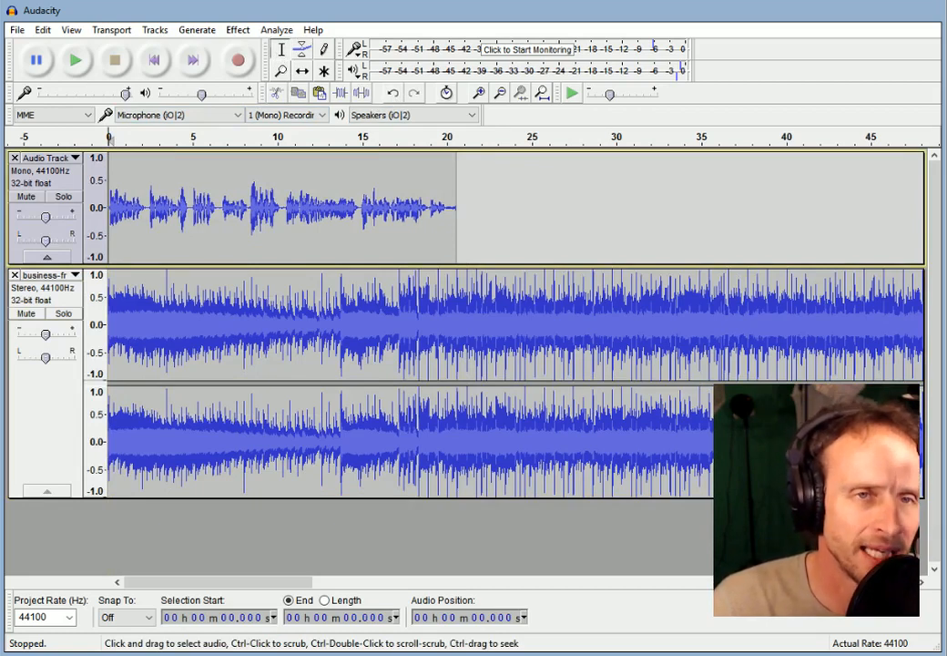
# Shift the narration to start at about 1.1 s and preview it over the music.
pyautogui.click(304, 73)
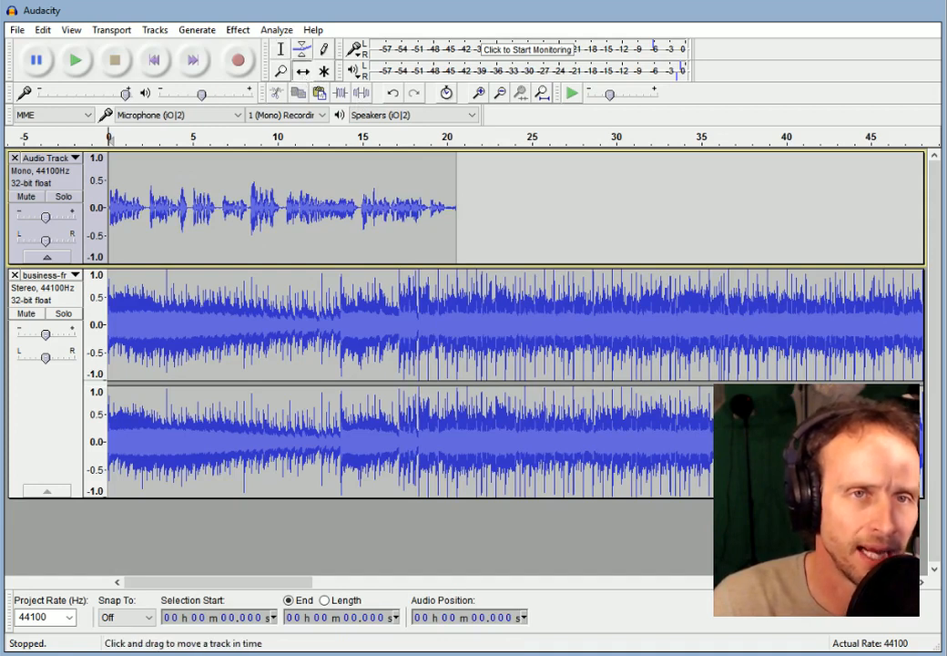
pyautogui.moveTo(237, 208); pyautogui.dragTo(254, 207)
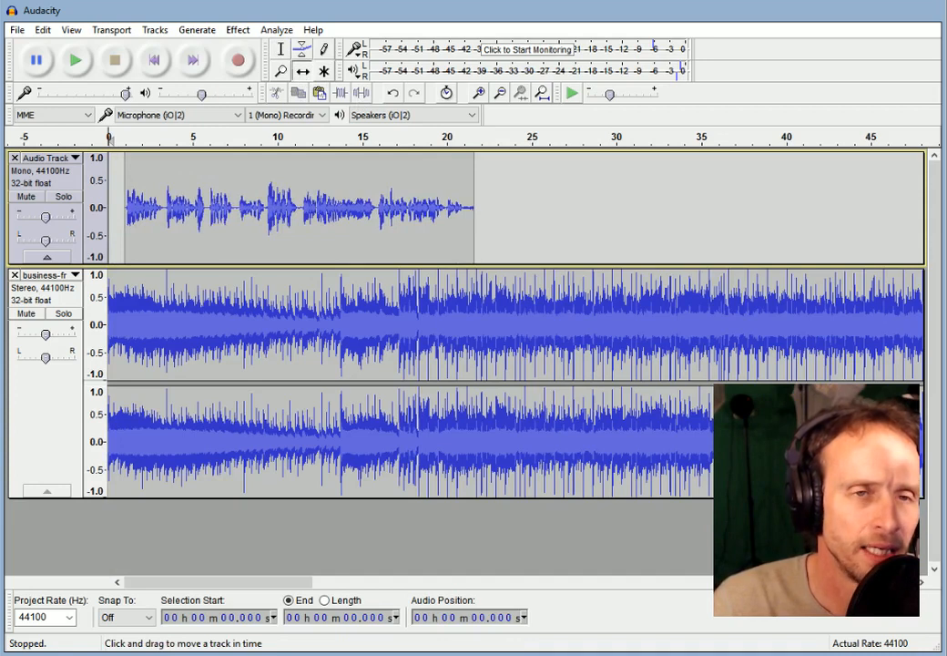
pyautogui.click(74, 62)
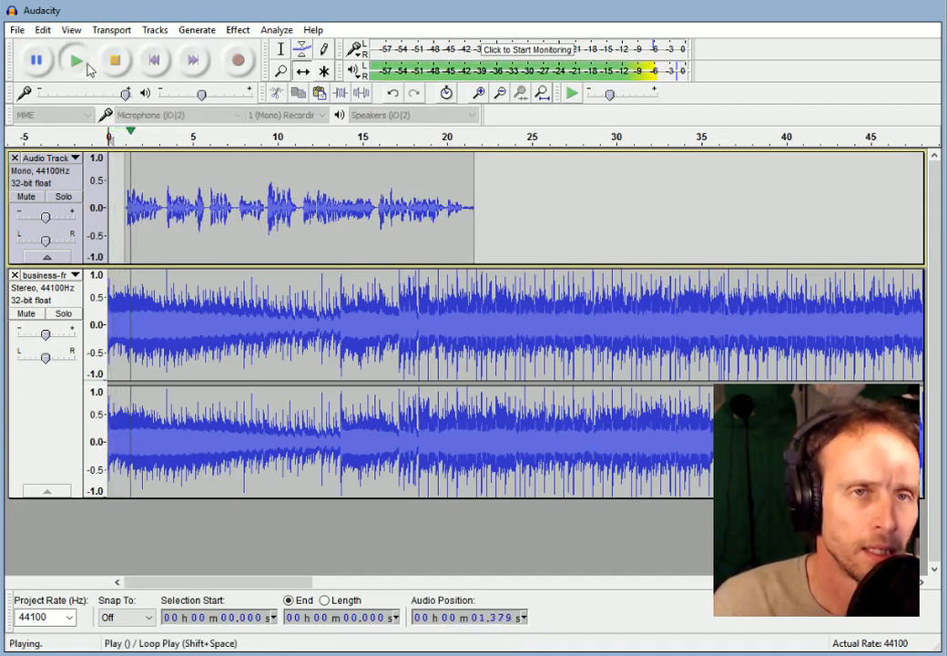
pyautogui.click(115, 62)
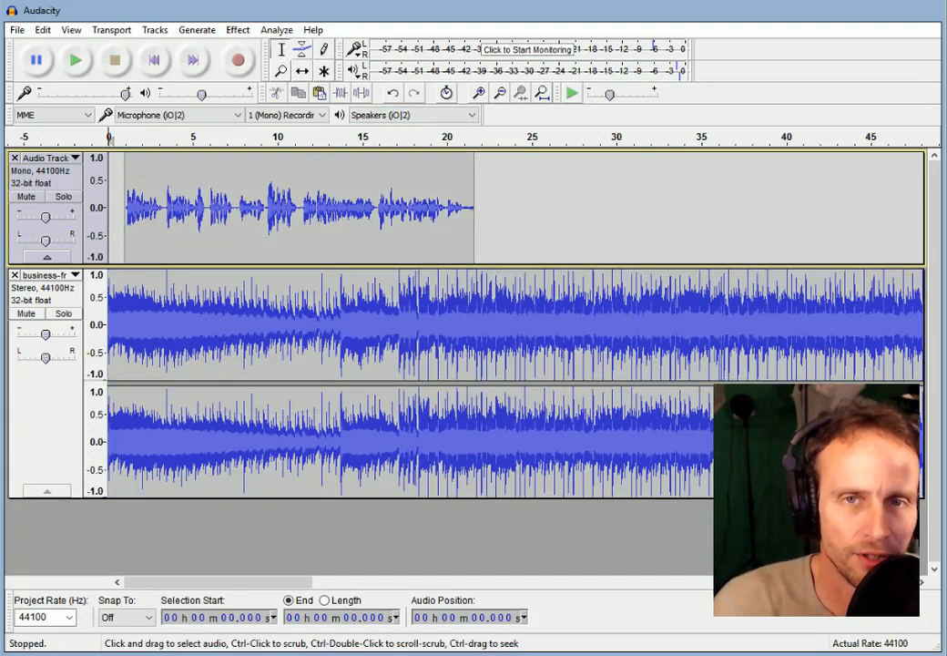
# Select the music from 26.406 s through its end and delete it.
pyautogui.moveTo(557, 337); pyautogui.dragTo(946, 337)
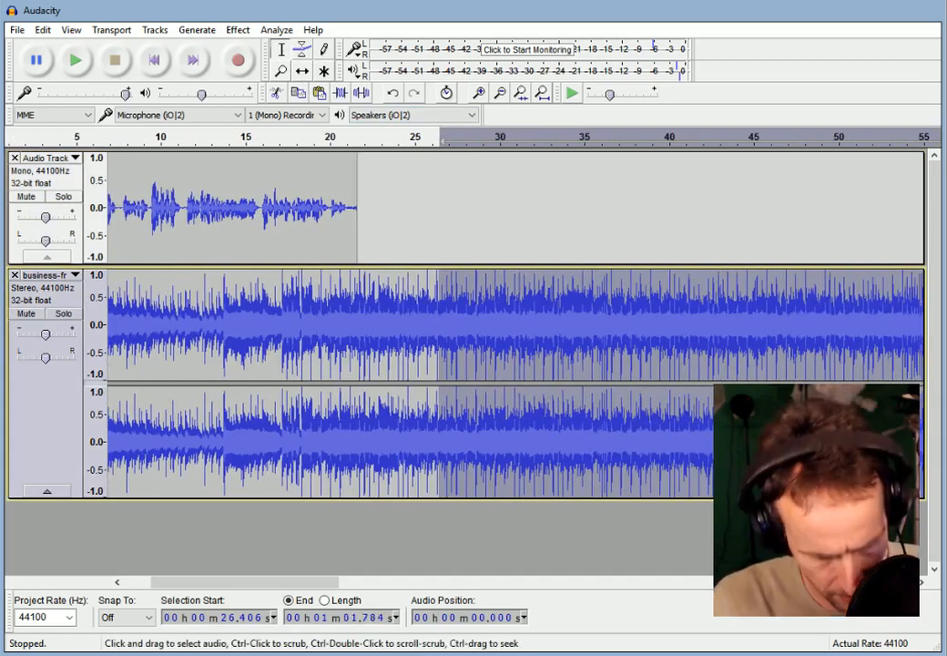
pyautogui.moveTo(281, 581); pyautogui.dragTo(847, 579)
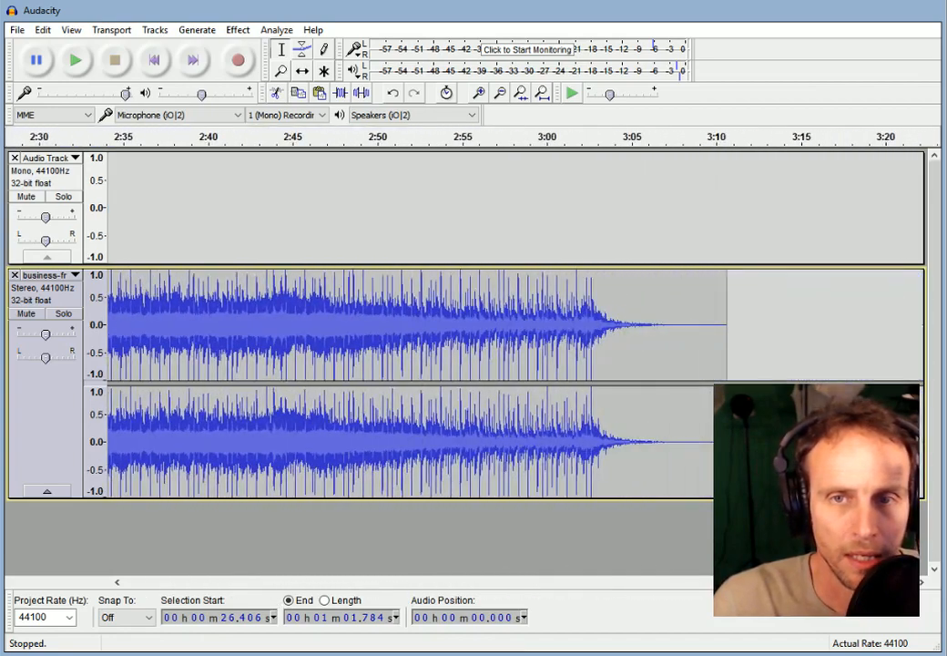
pyautogui.keyDown('shift'); pyautogui.click(716, 380); pyautogui.keyUp('shift')
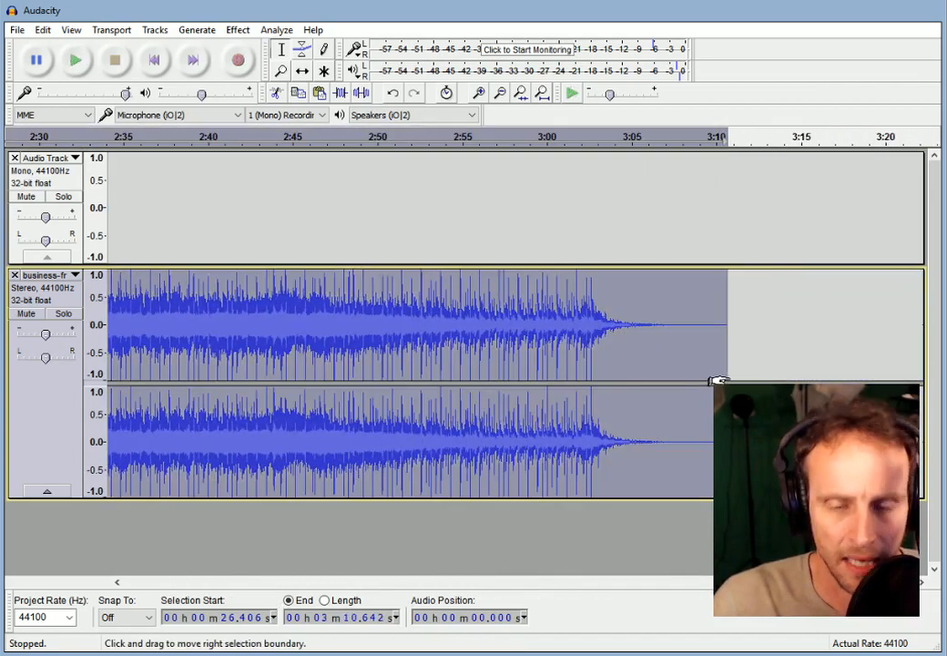
pyautogui.press('Delete')
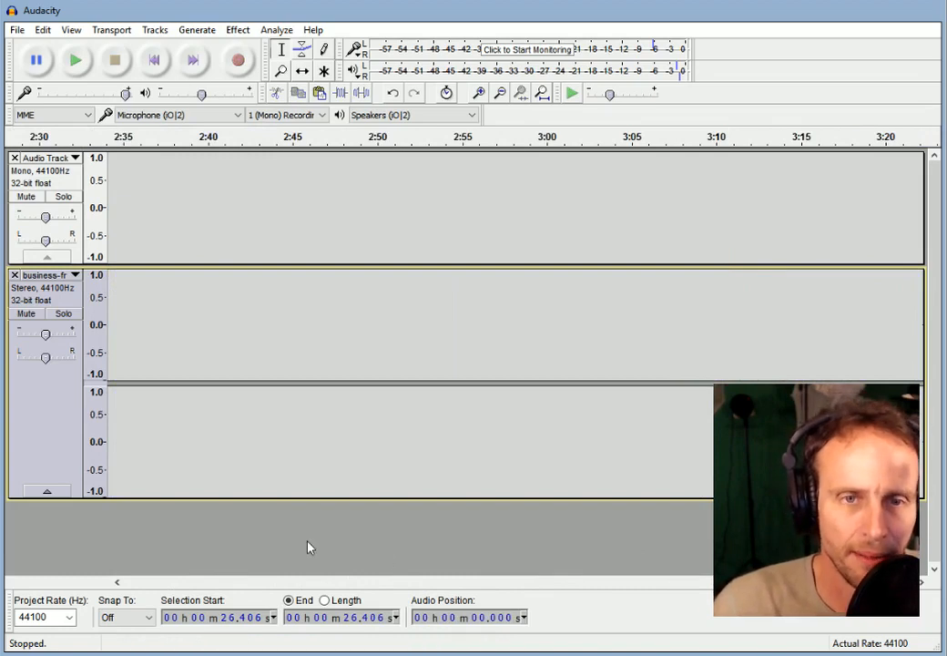
pyautogui.moveTo(820, 581); pyautogui.dragTo(140, 578)
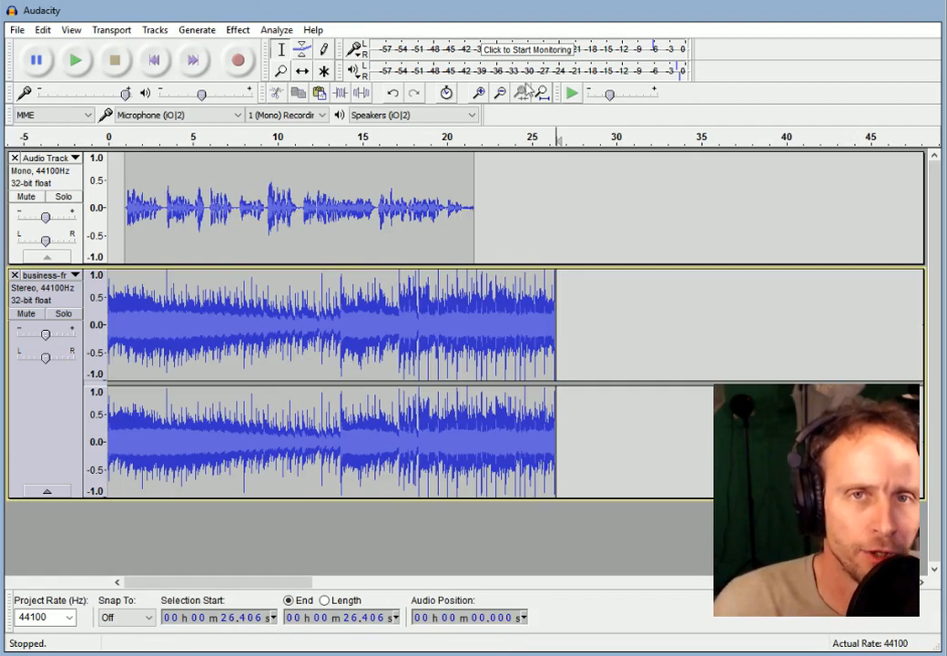
# Duck the music envelope down from about 1.1 s and play the mix from the start.
pyautogui.click(478, 92)
pyautogui.click(478, 92)
pyautogui.click(478, 92)
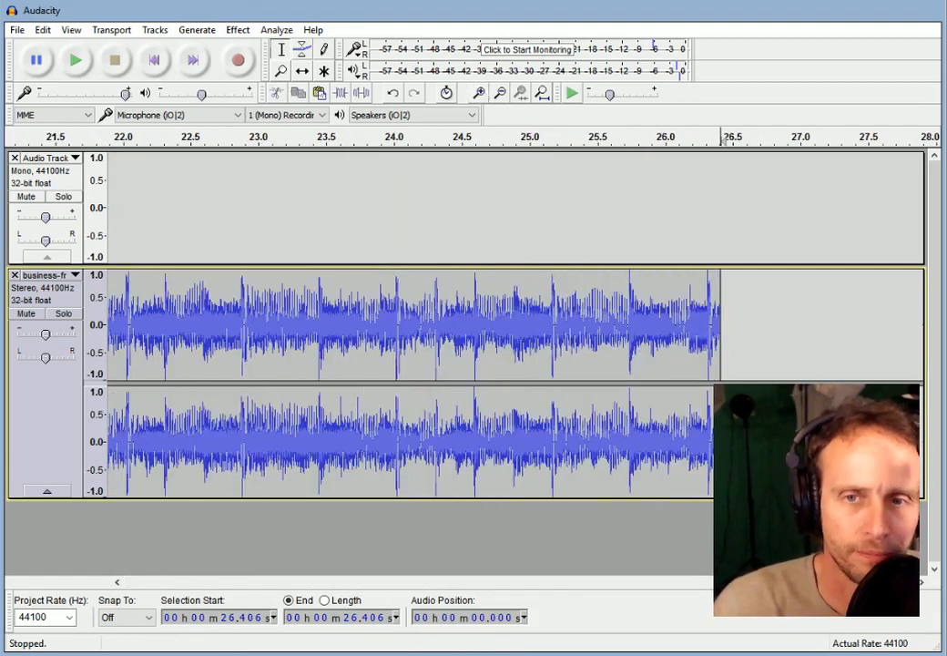
pyautogui.moveTo(770, 581); pyautogui.dragTo(123, 567)
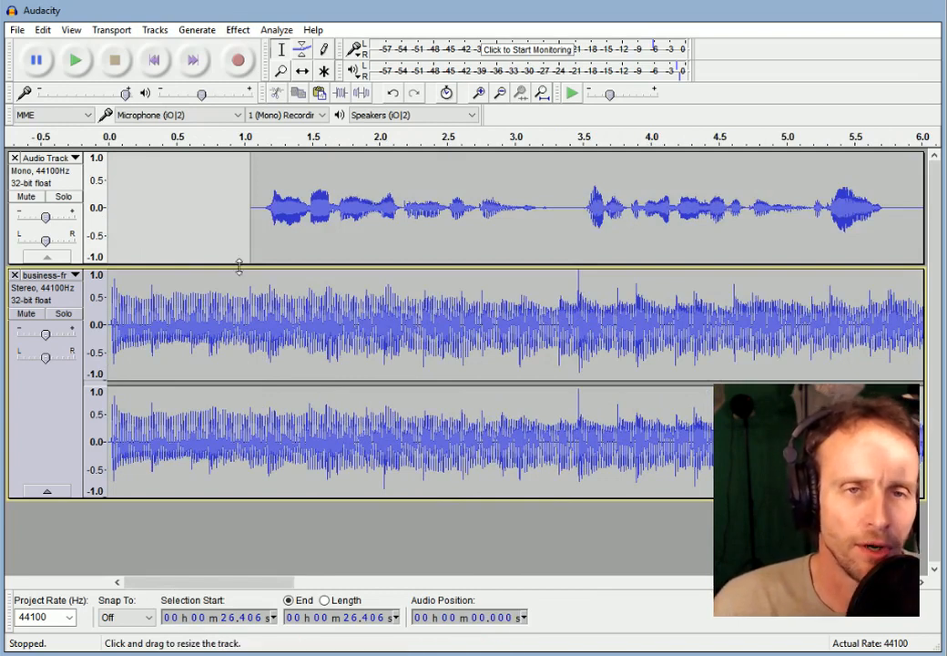
pyautogui.click(305, 52)
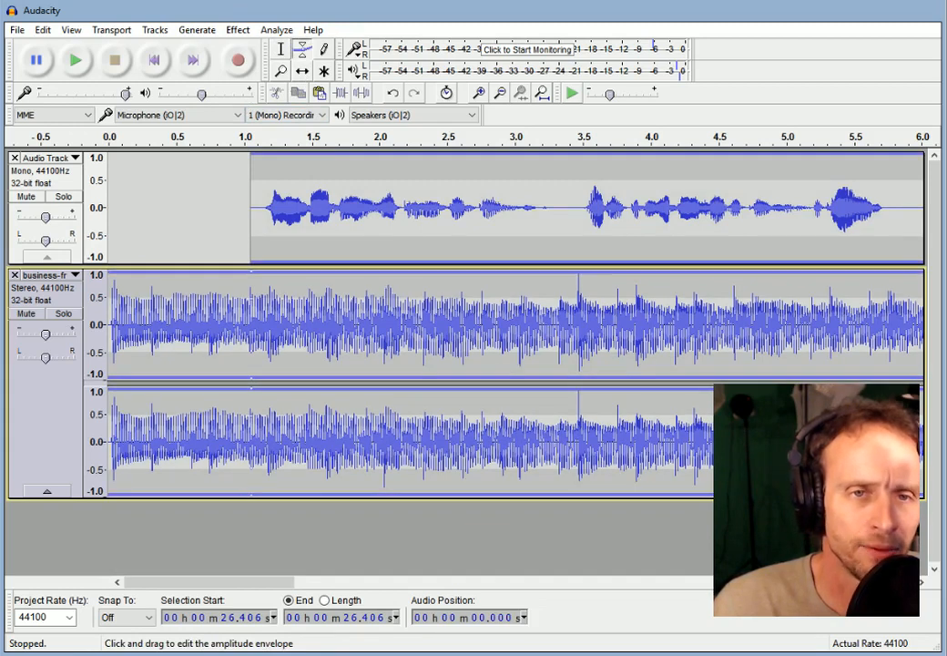
pyautogui.moveTo(268, 273); pyautogui.dragTo(268, 309)
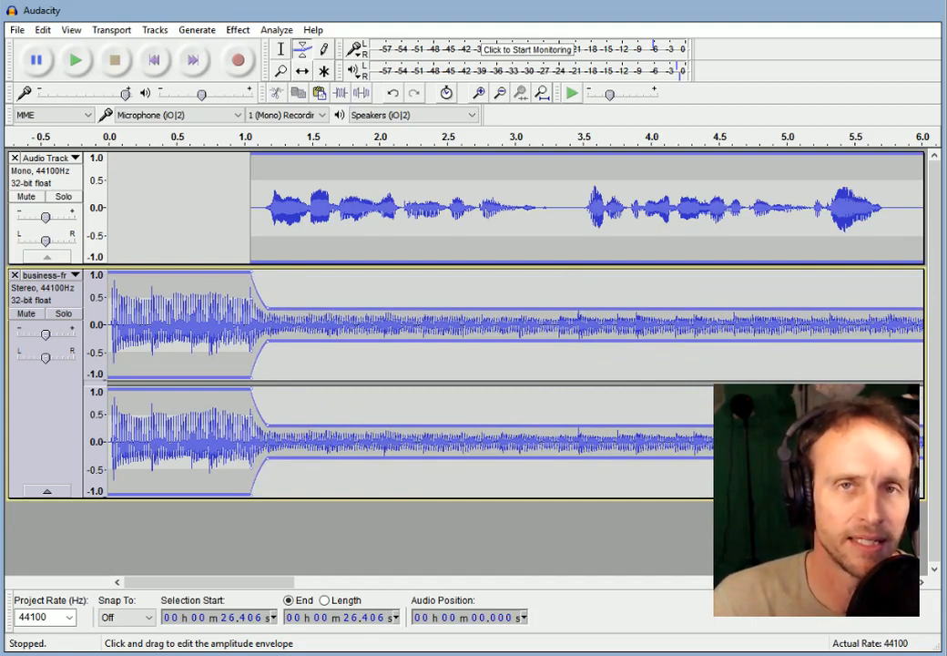
pyautogui.click(153, 60)
pyautogui.click(77, 61)
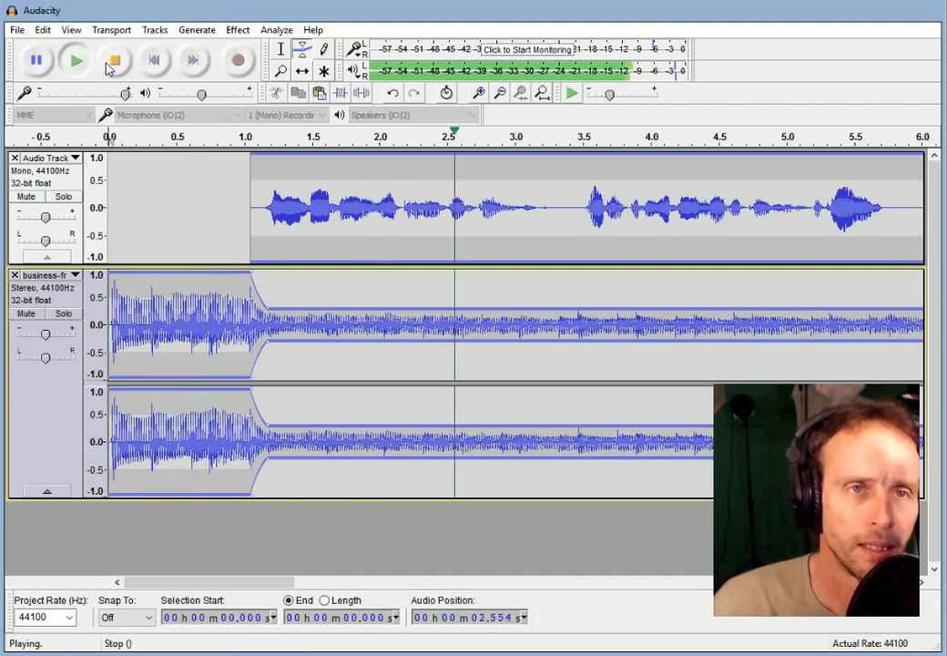
pyautogui.click(115, 61)
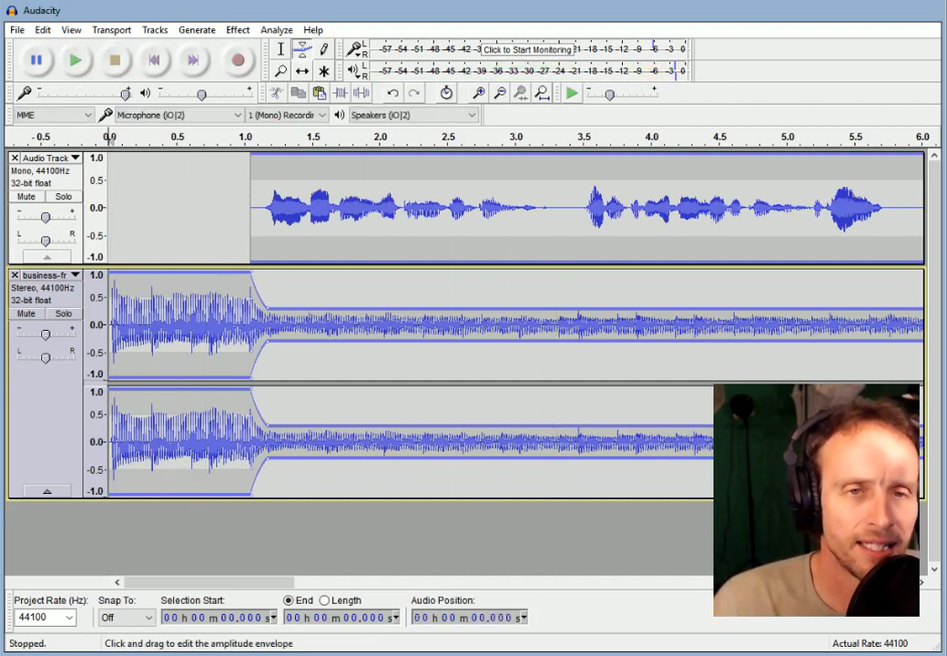
# Lower the ducked music level twice more, previewing the mix after each change.
pyautogui.moveTo(268, 309); pyautogui.dragTo(268, 313)
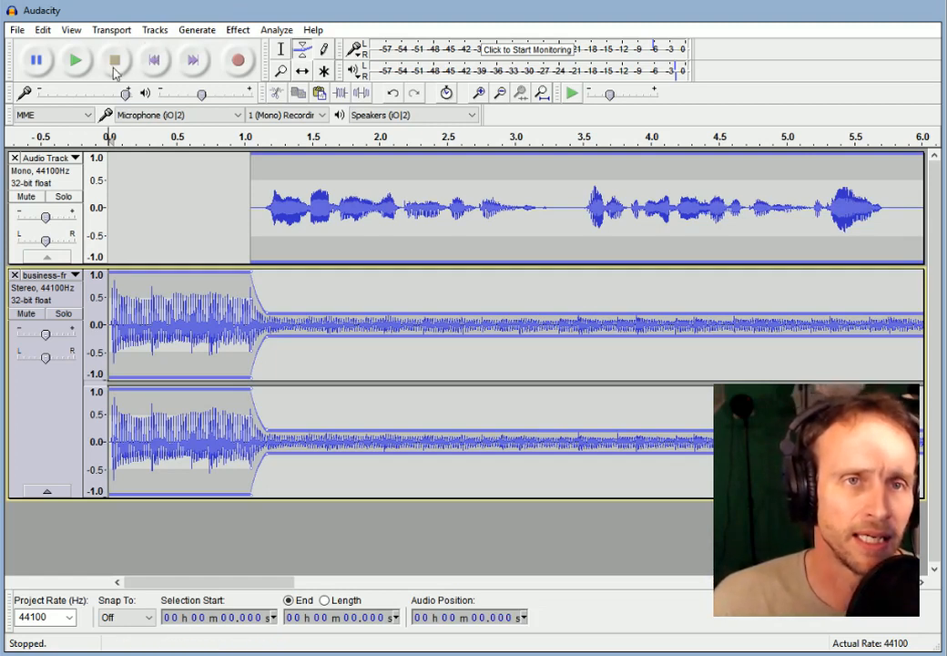
pyautogui.click(75, 62)
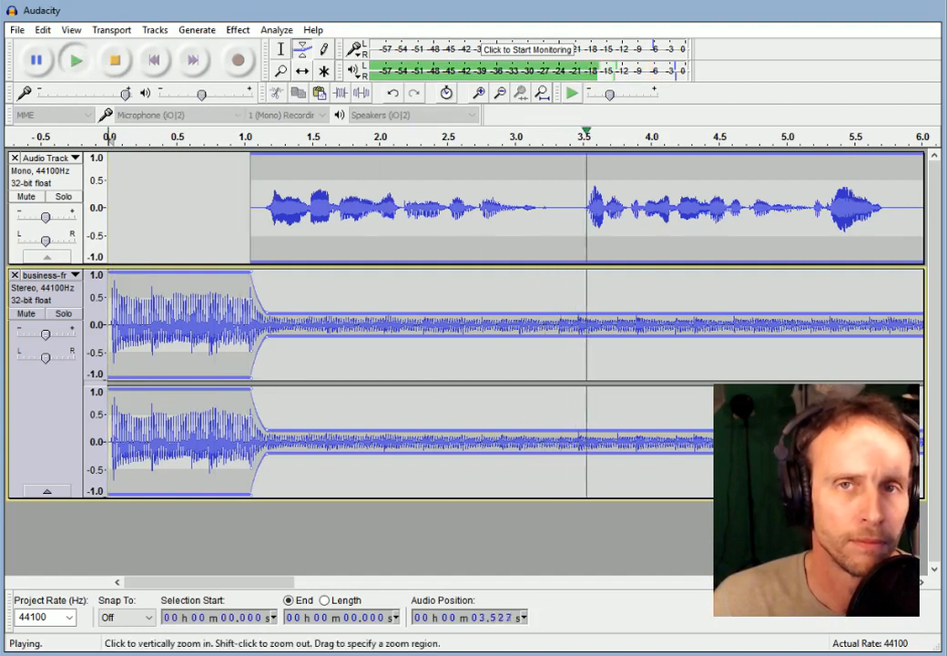
pyautogui.click(123, 64)
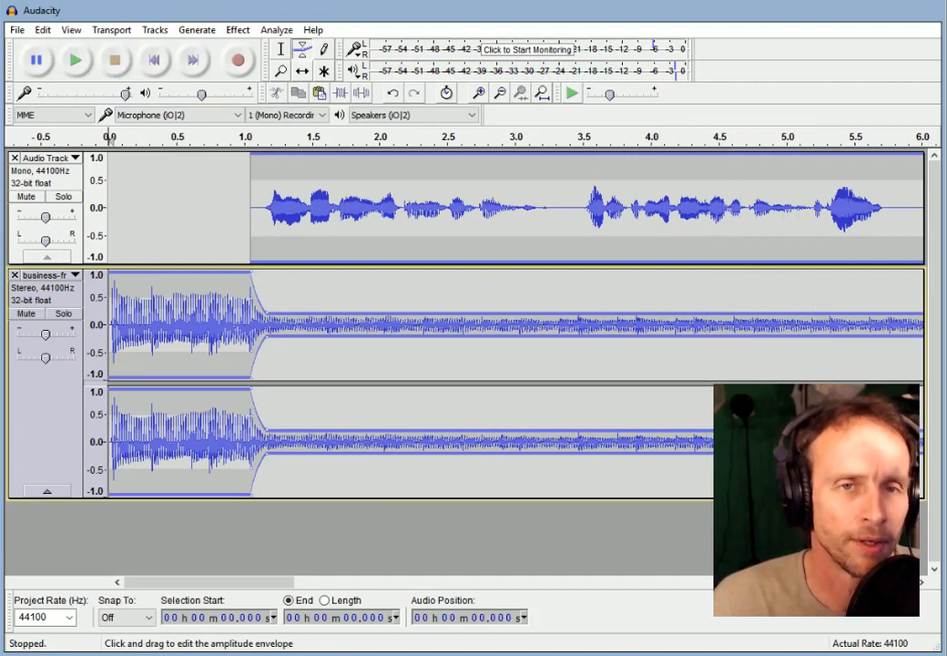
pyautogui.moveTo(267, 313); pyautogui.dragTo(266, 318)
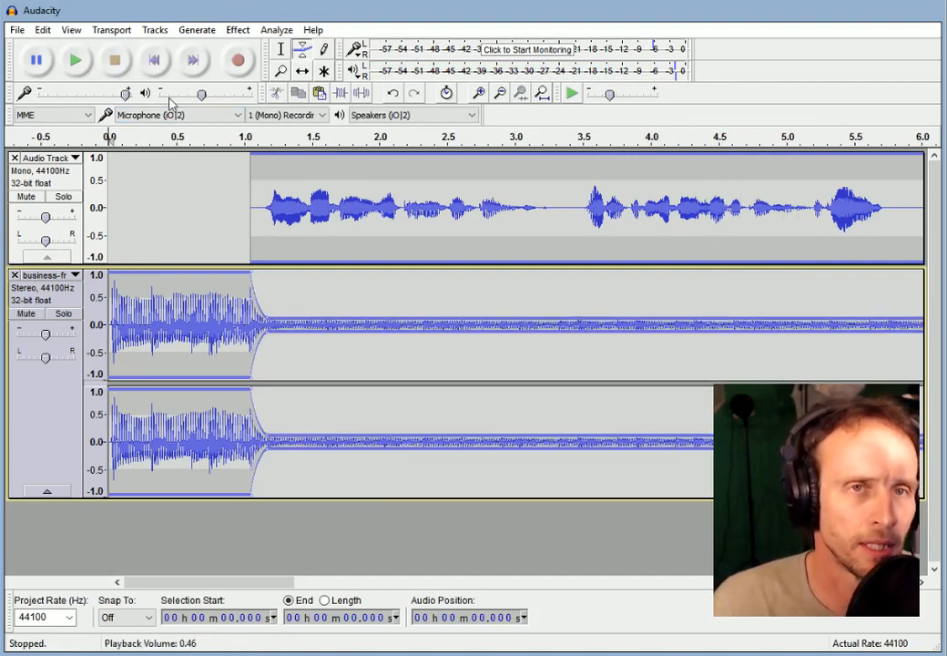
pyautogui.click(77, 60)
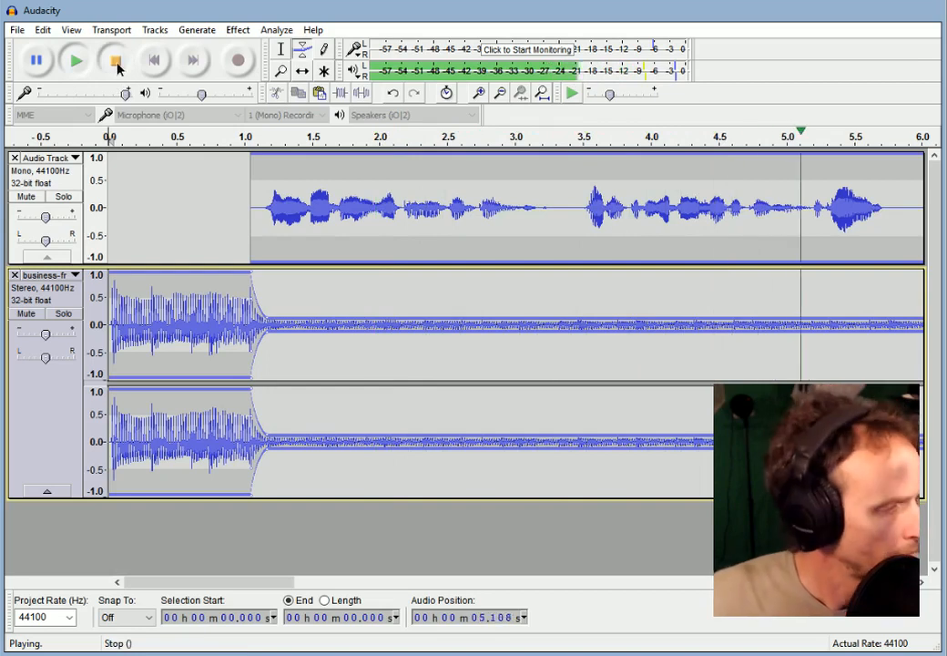
pyautogui.click(116, 66)
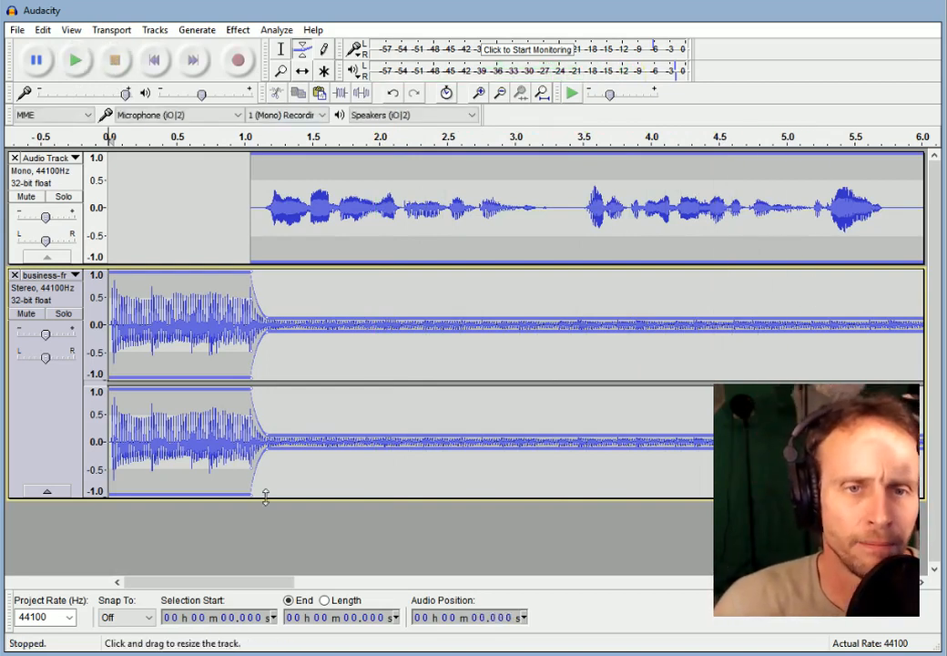
# Play the 18–24 s stretch, select 19.874–21.674 s, then select the music track for envelope editing.
pyautogui.moveTo(244, 592); pyautogui.dragTo(760, 581)
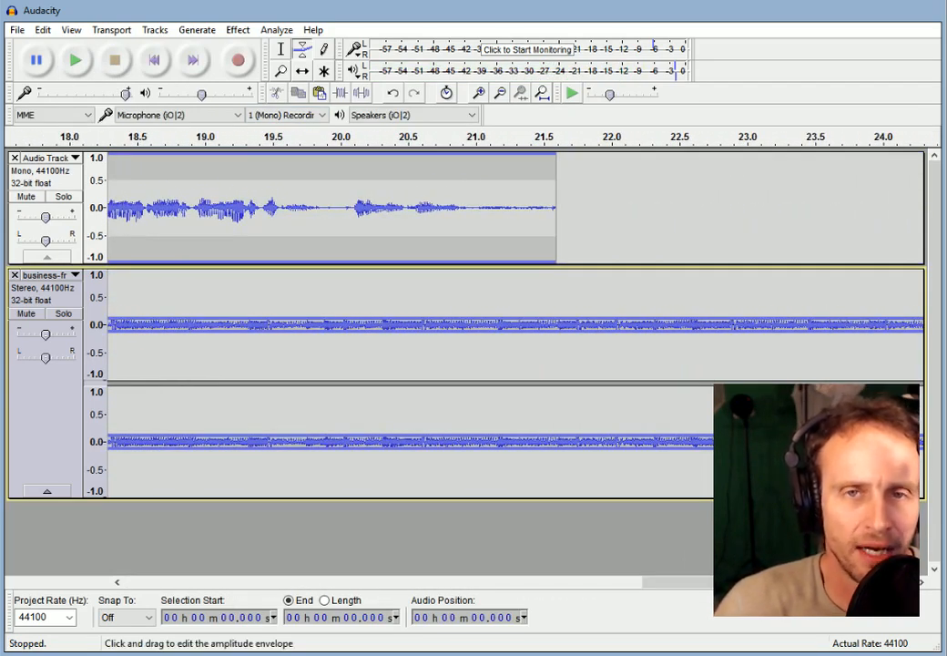
pyautogui.click(327, 136)
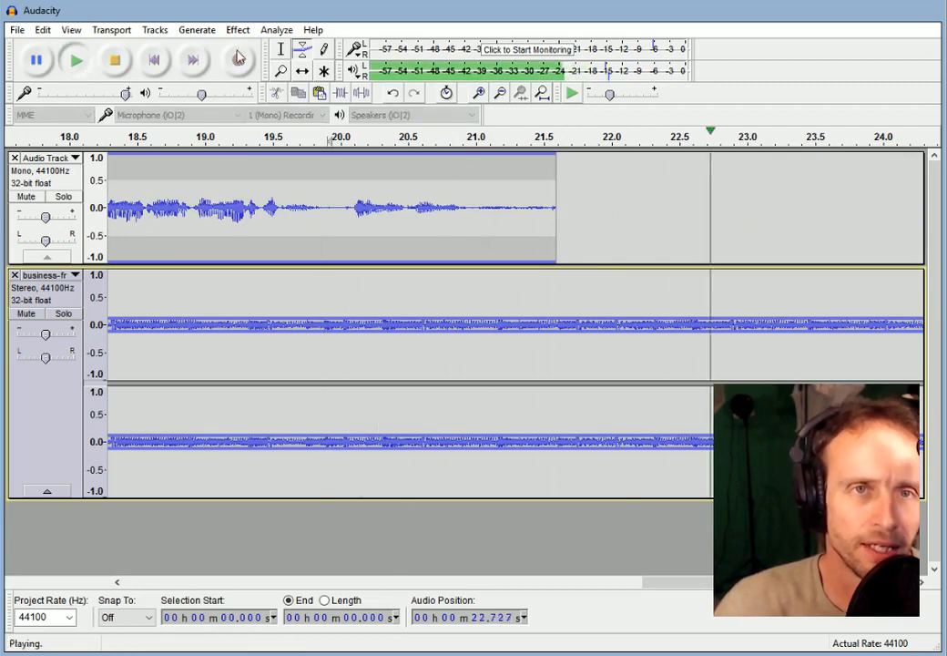
pyautogui.click(123, 62)
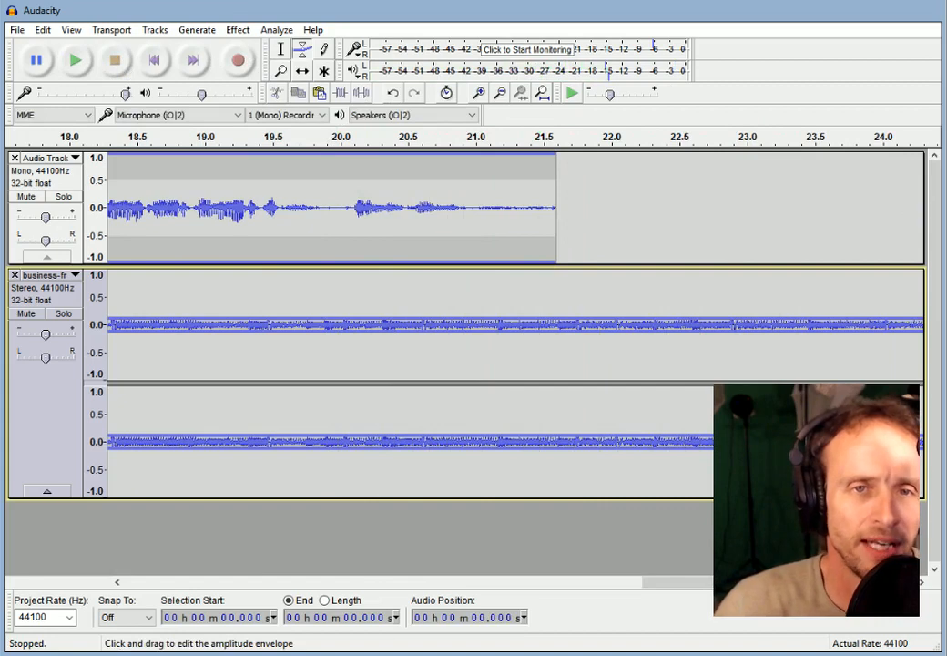
pyautogui.click(281, 49)
pyautogui.click(323, 209)
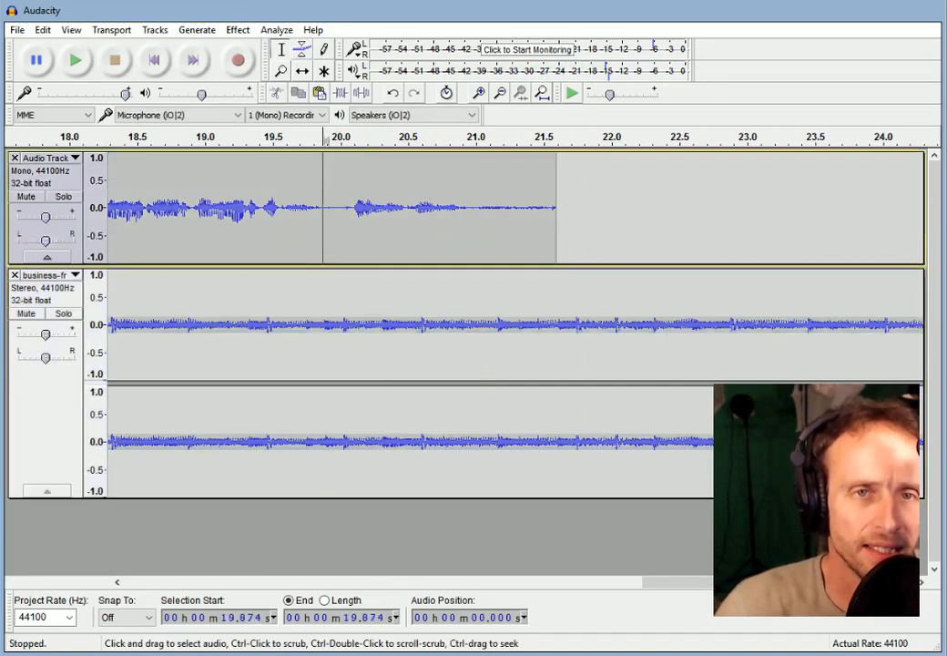
pyautogui.moveTo(323, 210); pyautogui.dragTo(565, 215)
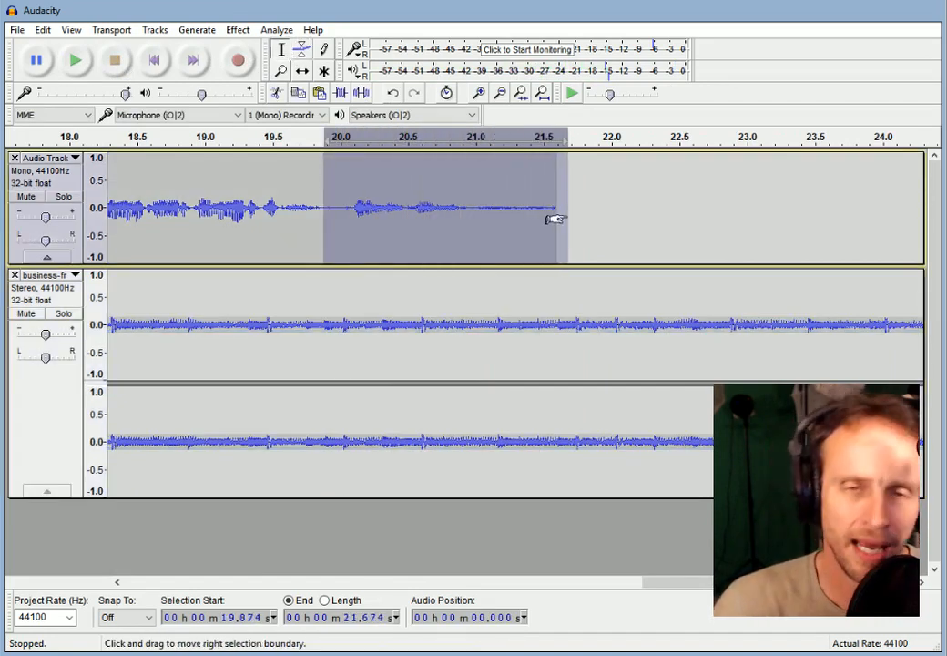
pyautogui.click(598, 215)
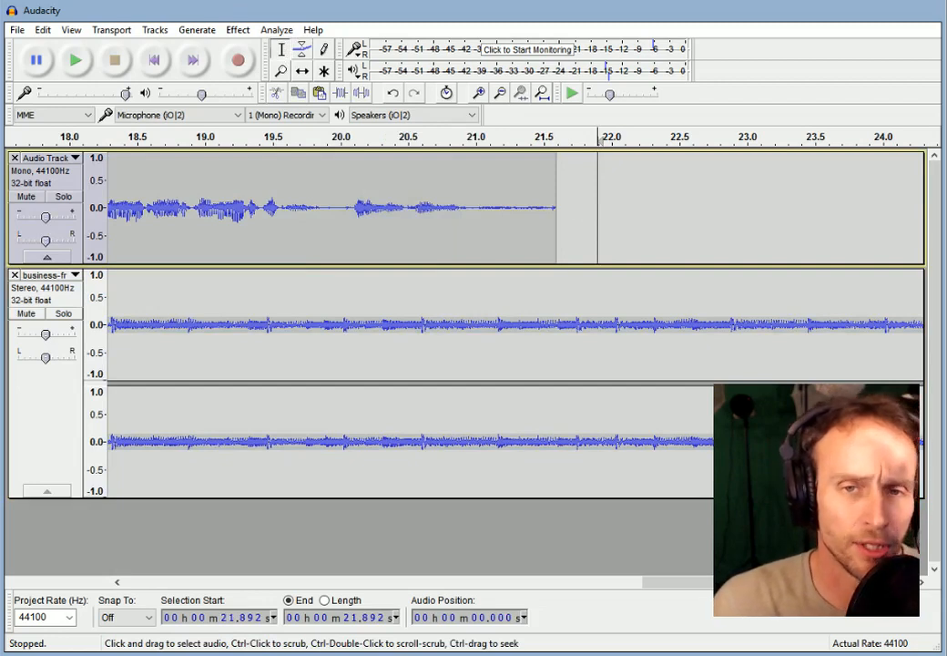
pyautogui.click(303, 50)
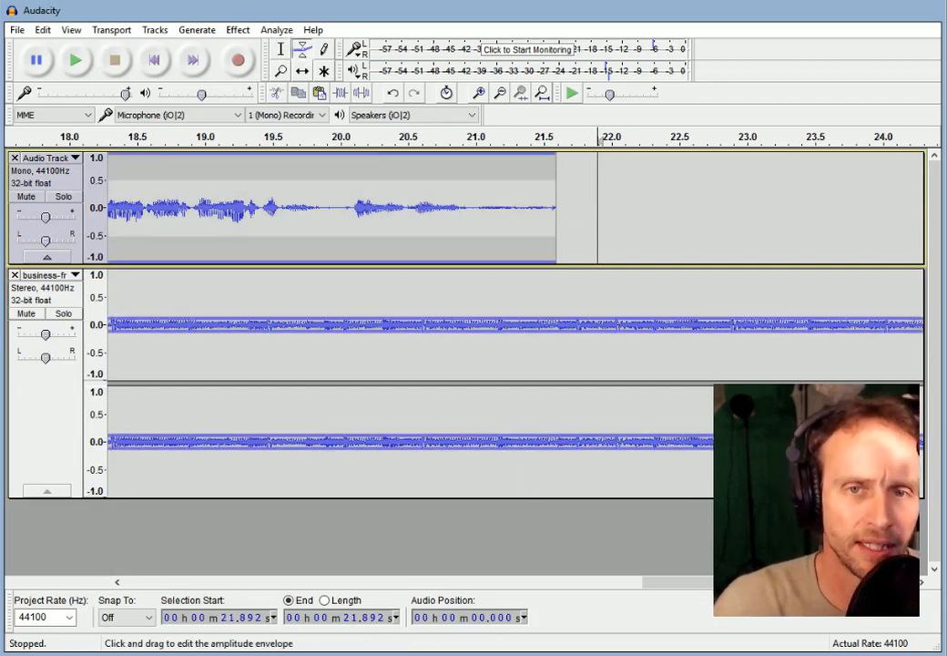
pyautogui.click(52, 440)
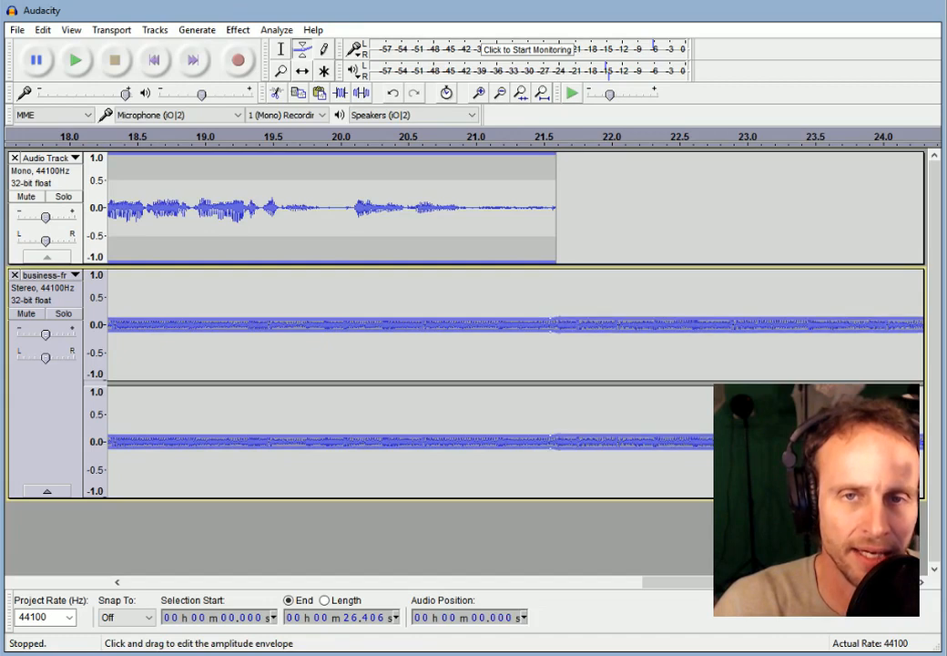
# Raise the music envelope to full after 21.6 s, moving the rise earlier to about 21.2 s.
pyautogui.moveTo(562, 321); pyautogui.dragTo(562, 284)
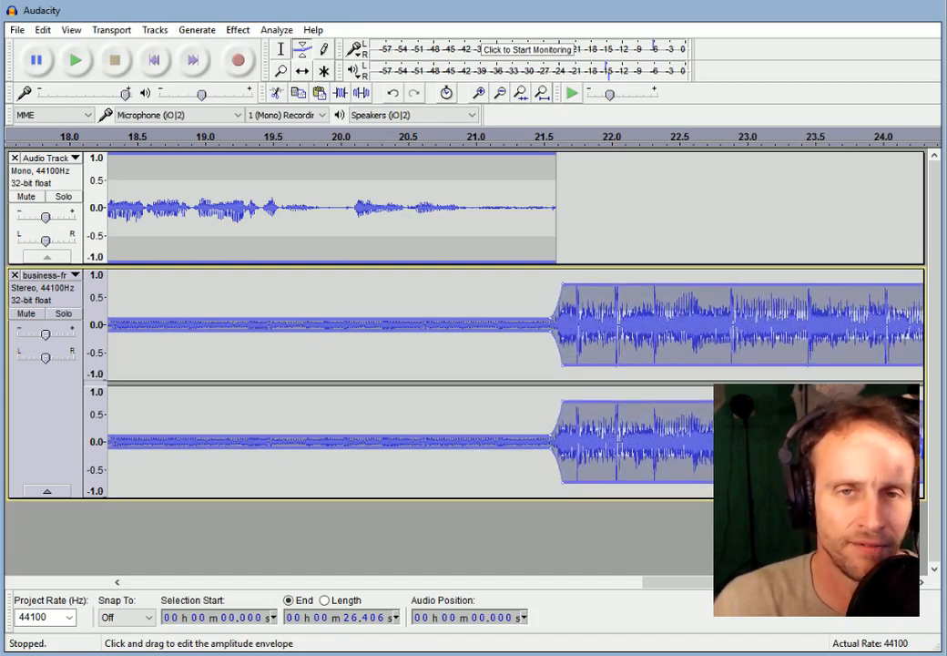
pyautogui.click(382, 138)
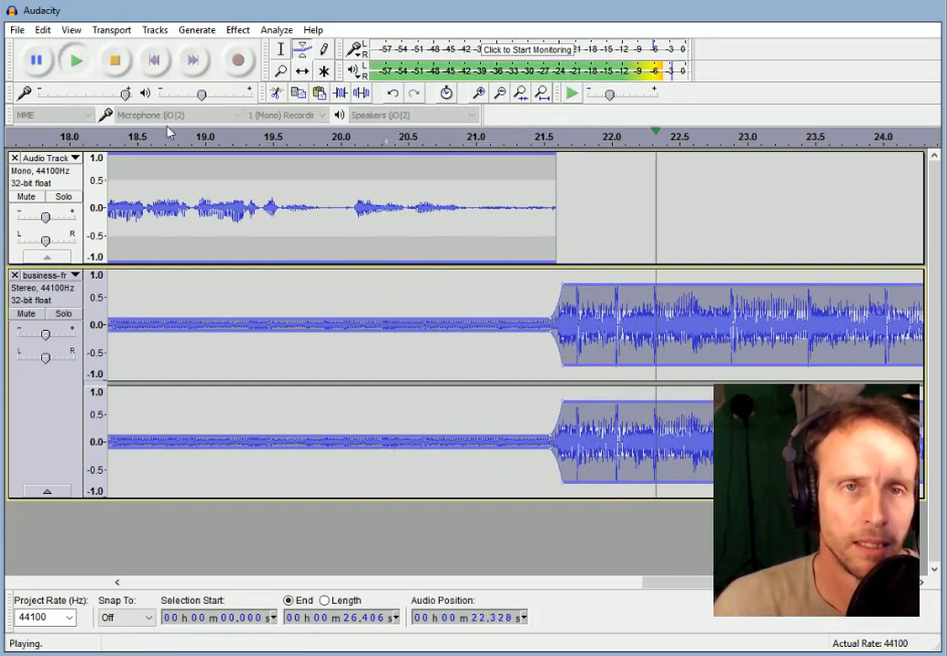
pyautogui.click(115, 60)
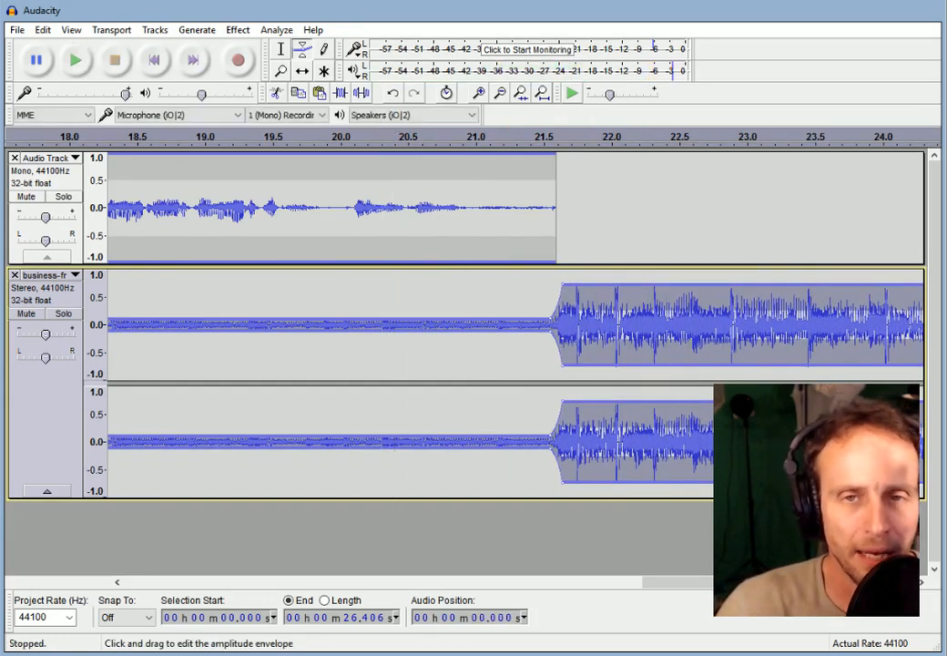
pyautogui.moveTo(551, 319); pyautogui.dragTo(516, 316)
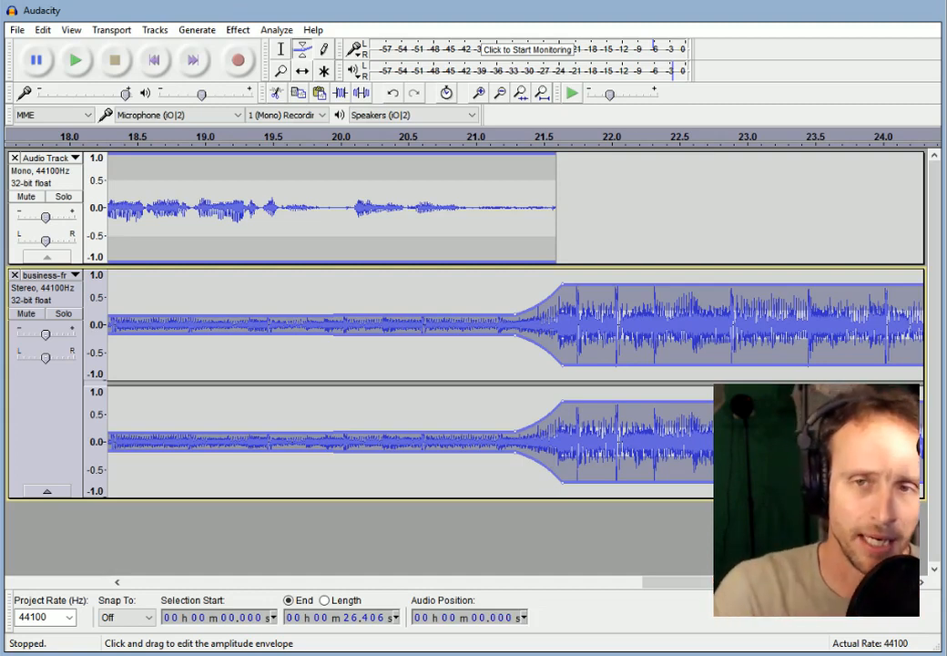
pyautogui.moveTo(696, 583); pyautogui.dragTo(798, 583)
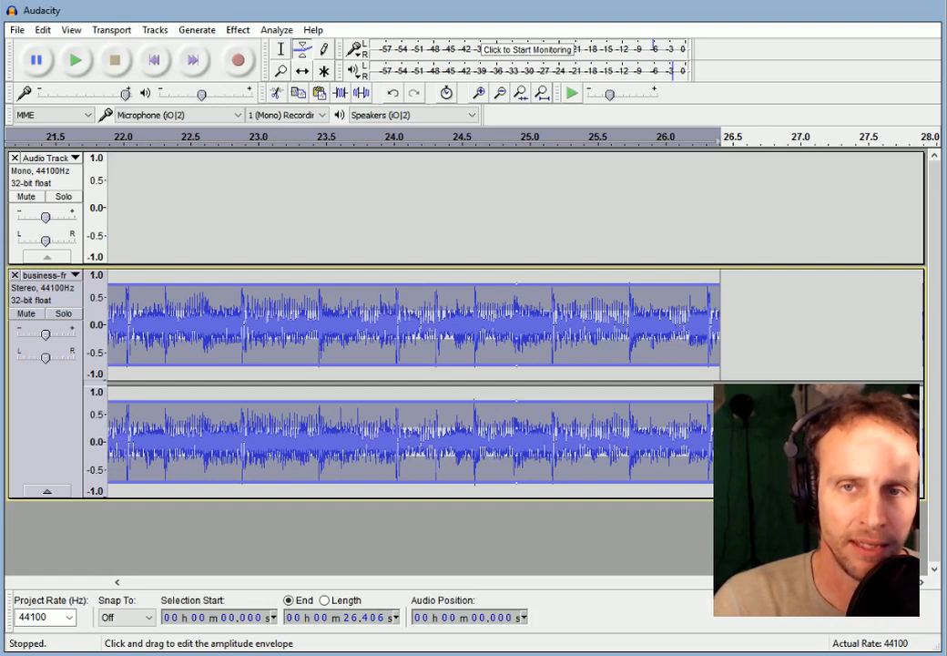
# Pull the music envelope's end point down for a fade-out from 24.9 s to 26.4 s.
pyautogui.moveTo(719, 284); pyautogui.dragTo(719, 320)
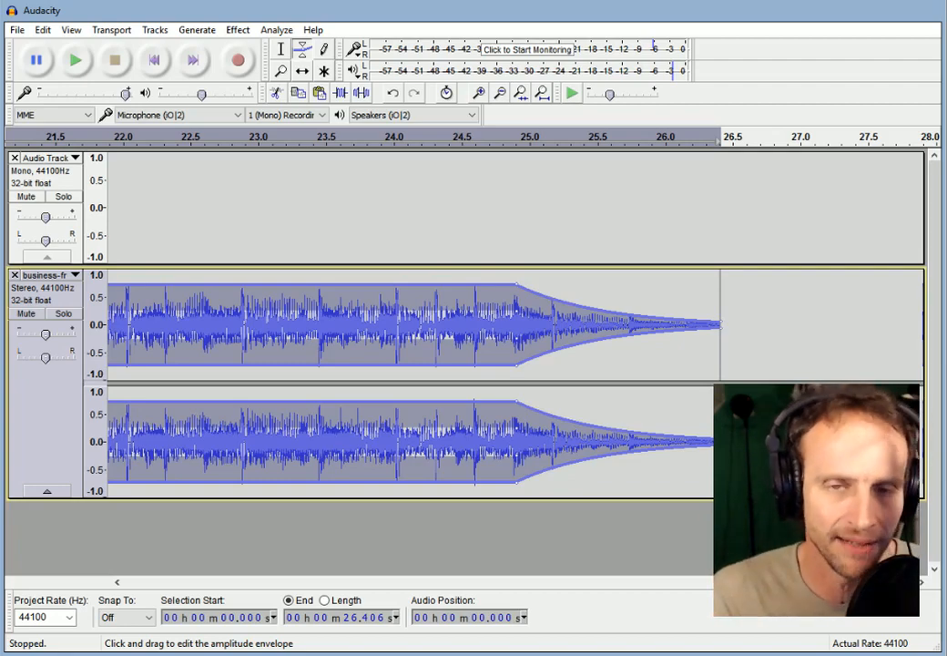
pyautogui.moveTo(823, 583); pyautogui.dragTo(373, 599)
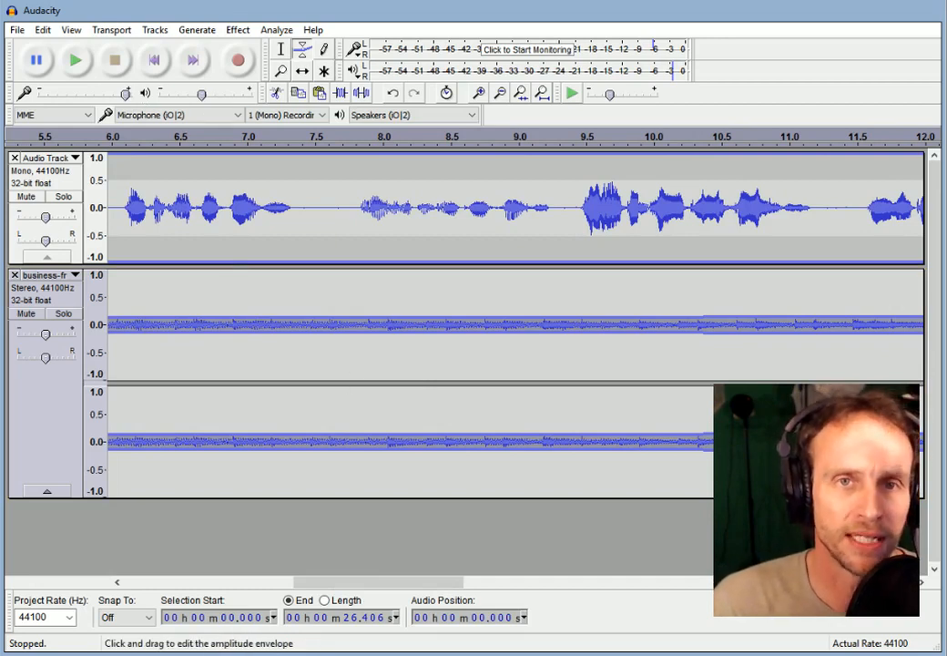
# Fit the whole project in view, mute the business music, and play the narration alone.
pyautogui.click(541, 95)
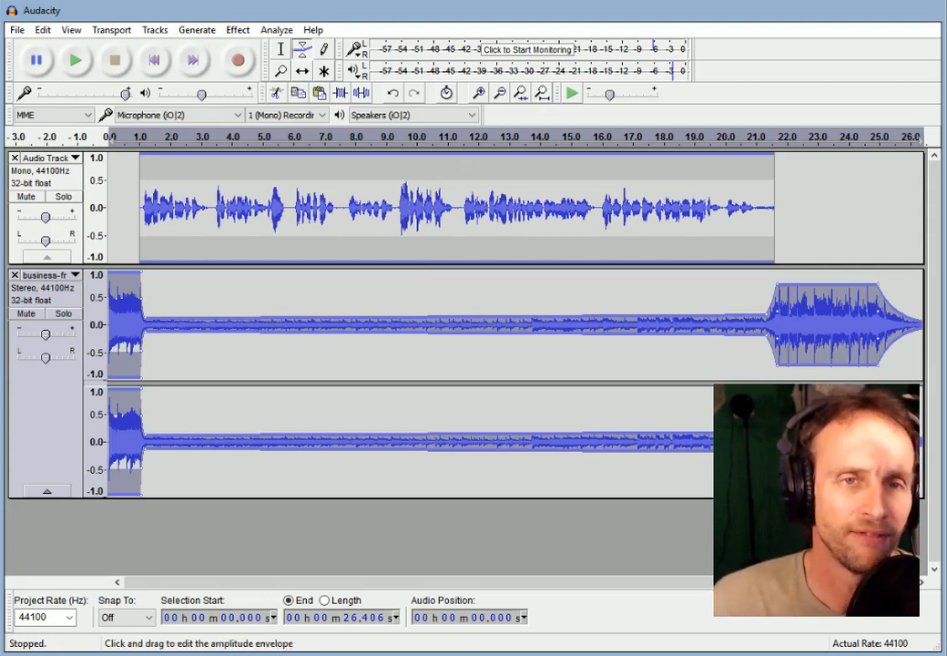
pyautogui.click(25, 319)
pyautogui.click(26, 314)
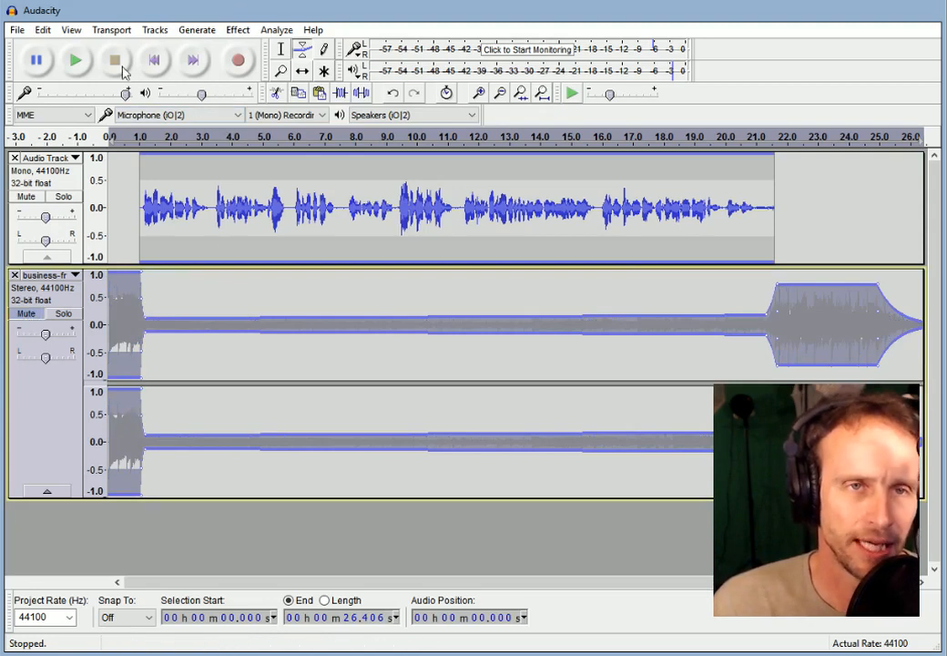
pyautogui.click(75, 62)
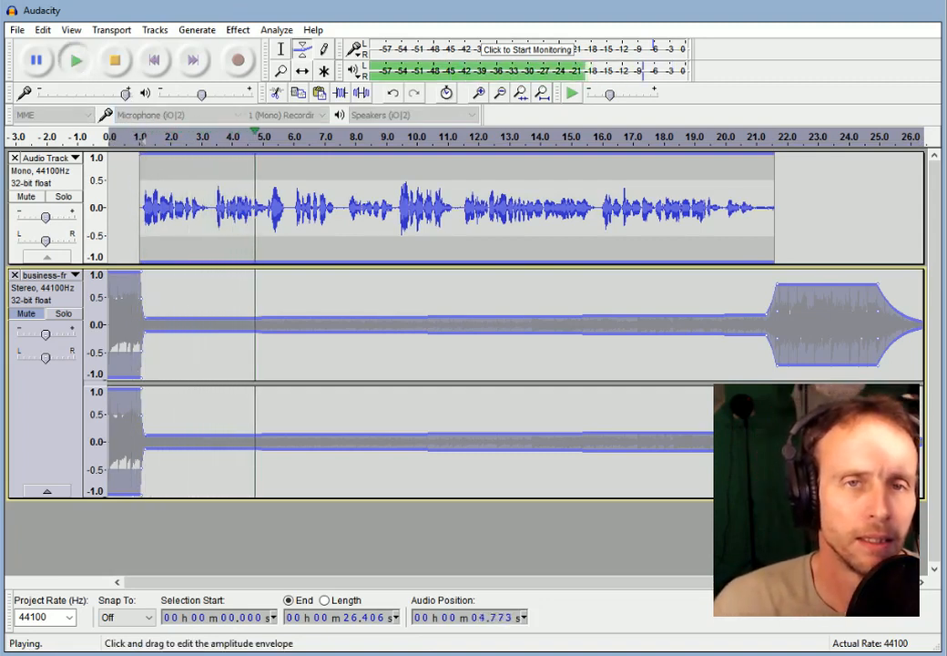
pyautogui.click(114, 65)
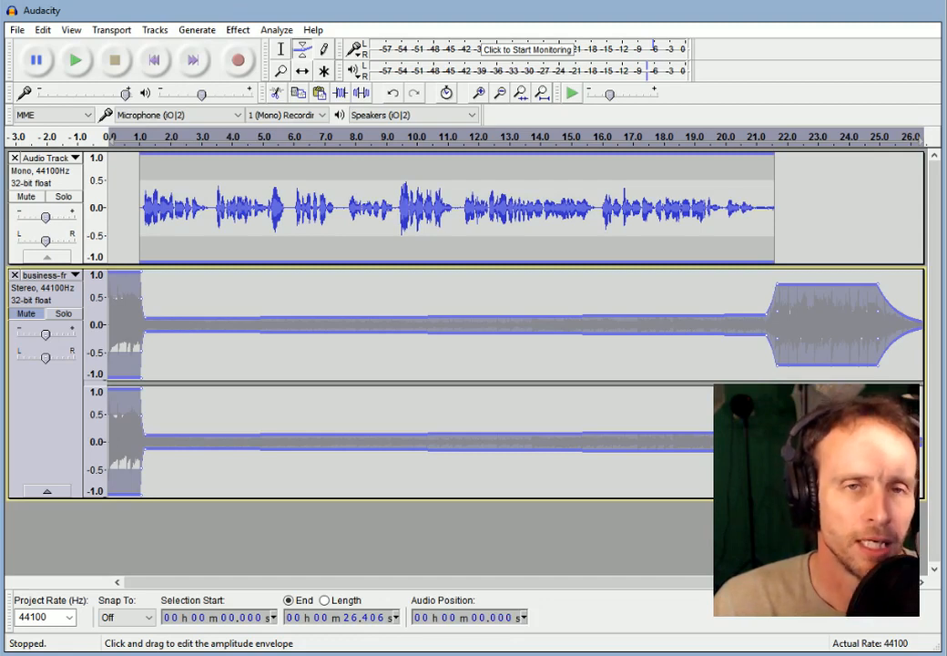
pyautogui.click(281, 49)
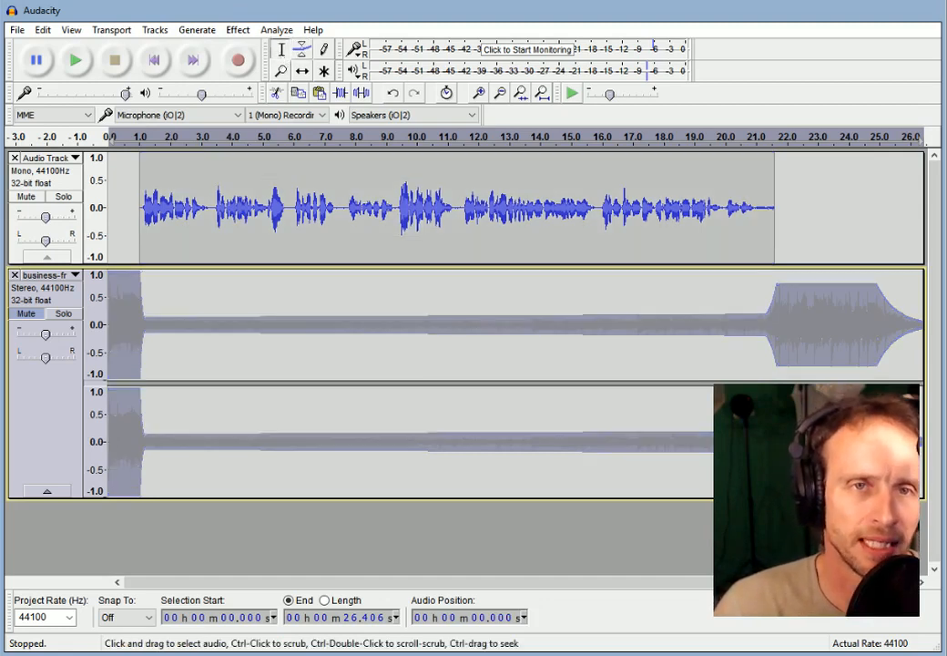
pyautogui.moveTo(291, 208); pyautogui.dragTo(346, 208)
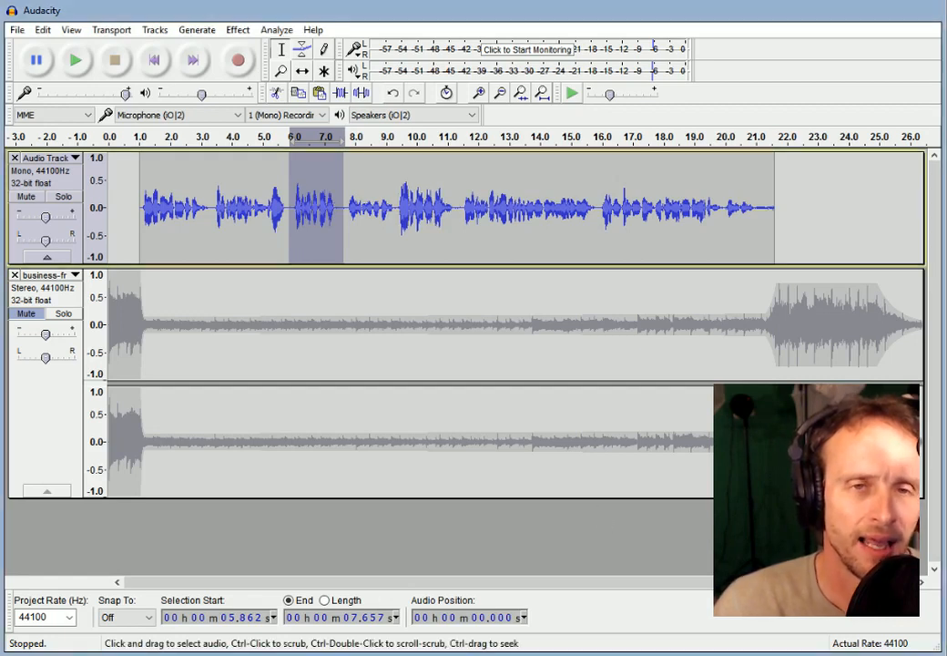
pyautogui.click(250, 220)
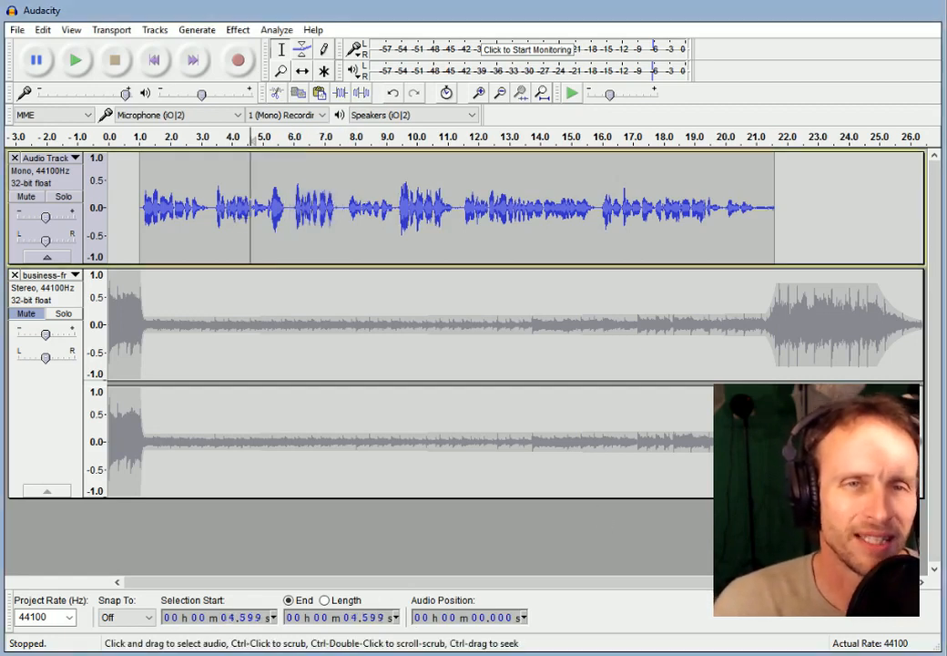
pyautogui.click(86, 62)
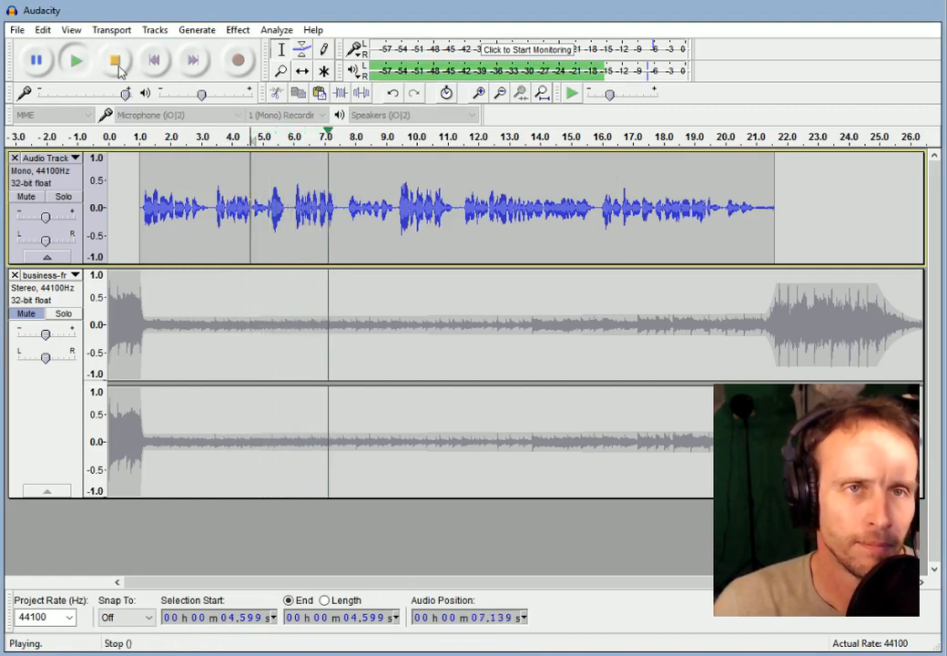
pyautogui.click(116, 64)
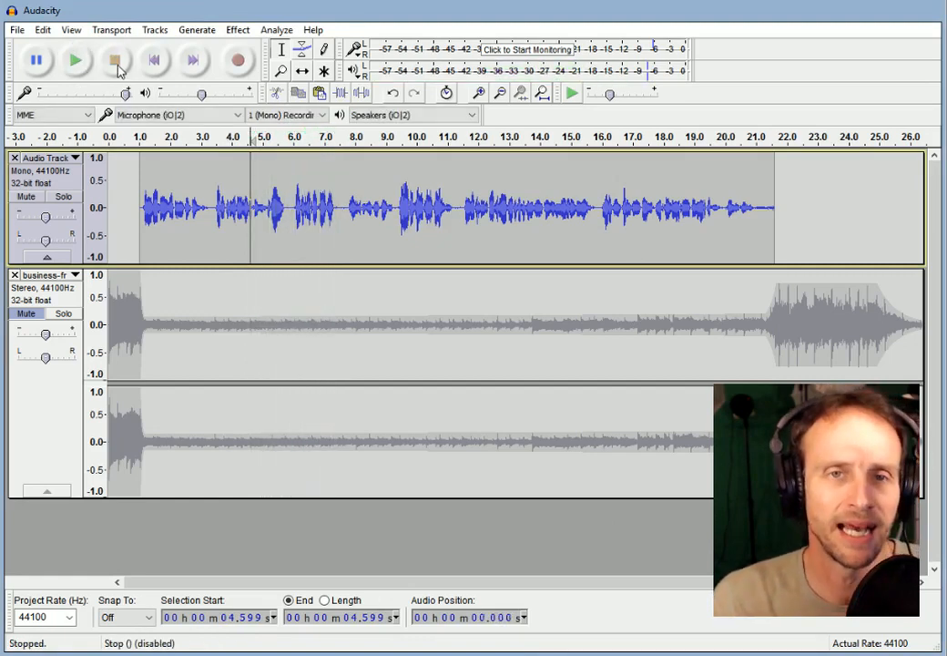
pyautogui.click(345, 210)
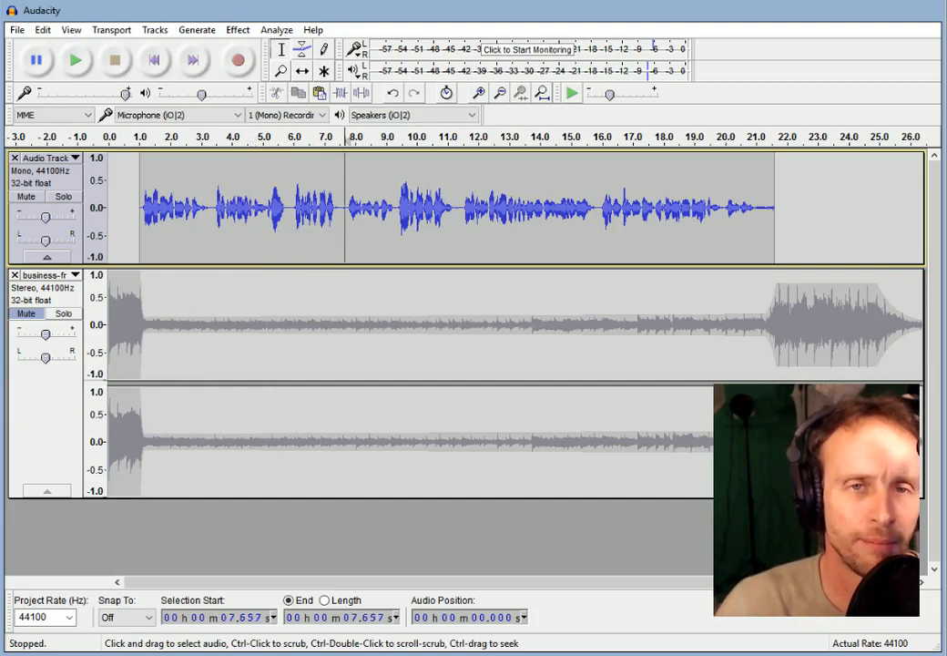
pyautogui.click(76, 60)
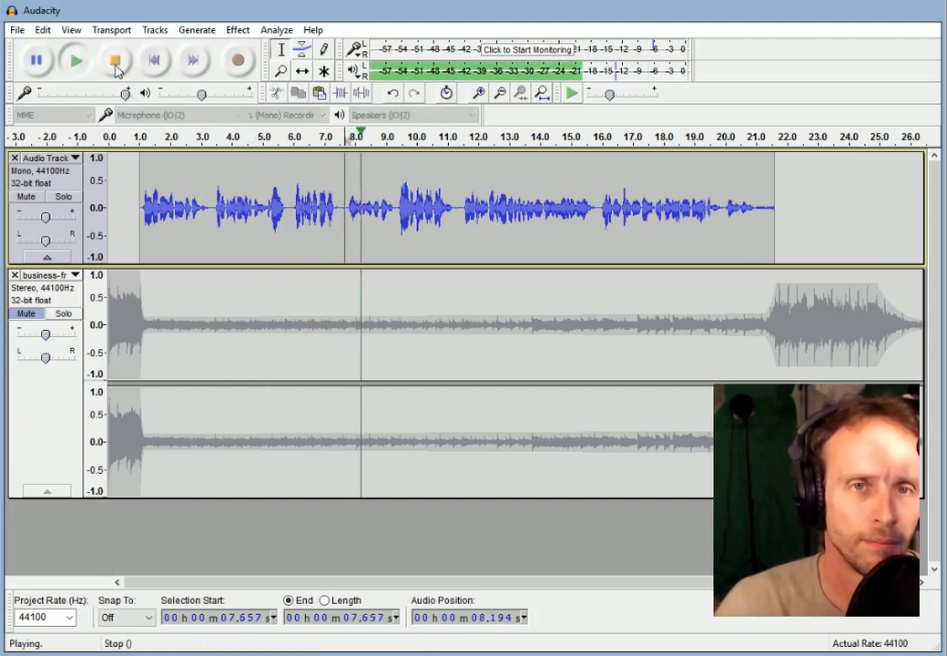
pyautogui.click(115, 61)
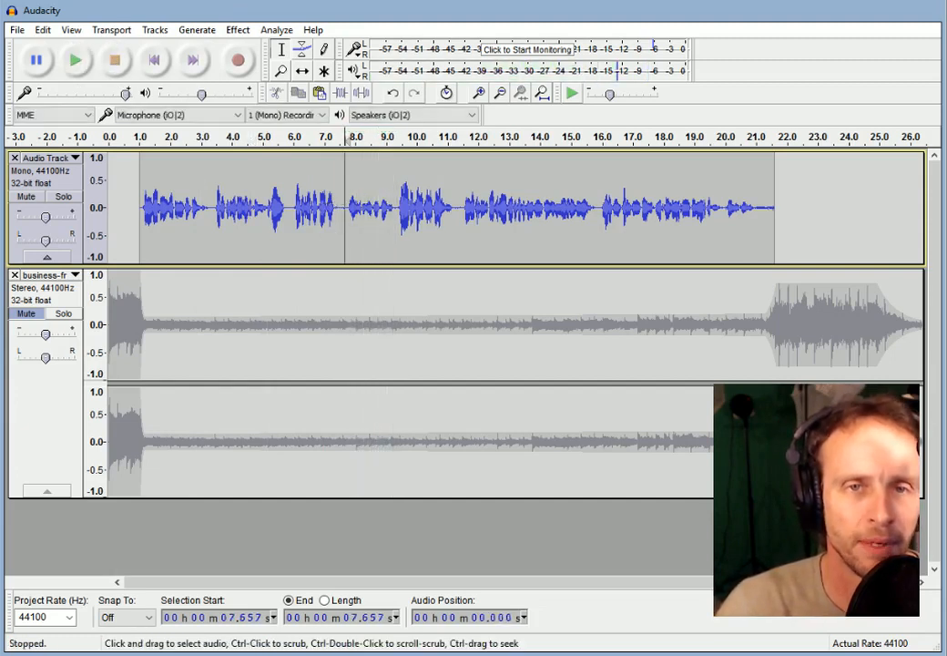
pyautogui.moveTo(345, 218); pyautogui.dragTo(393, 227)
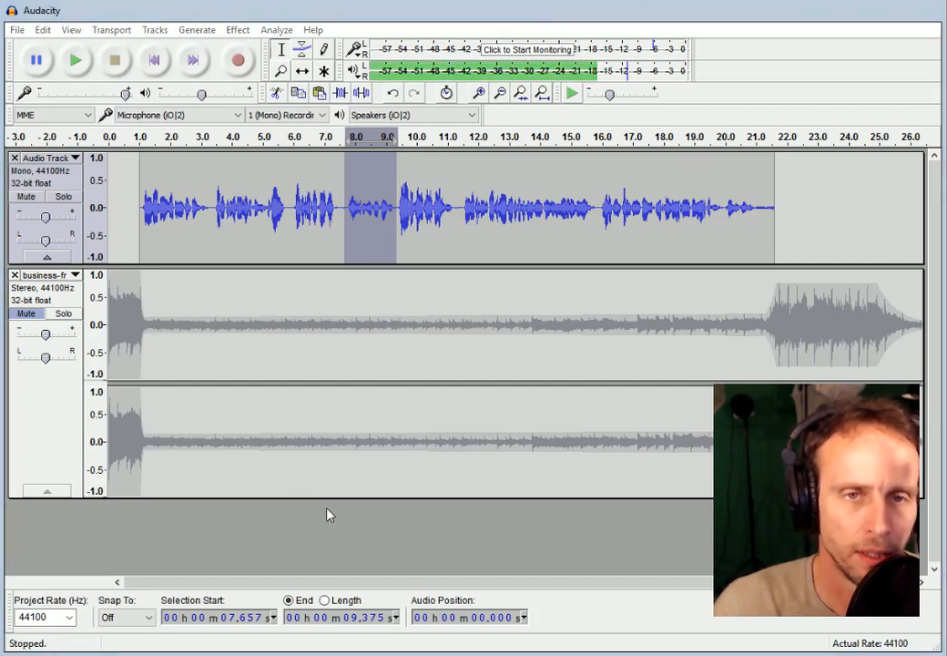
pyautogui.click(633, 515)
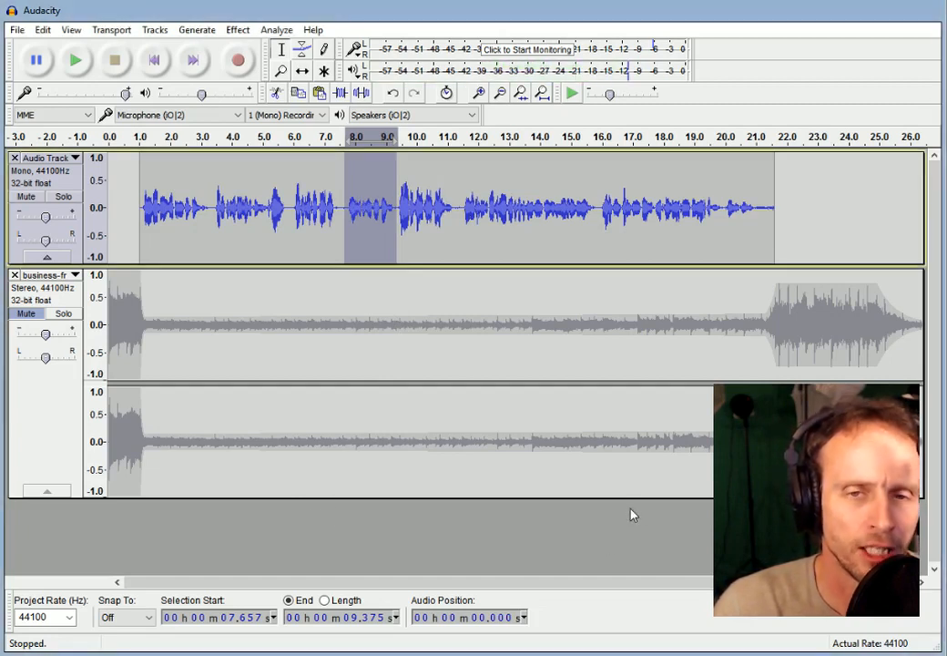
pyautogui.click(79, 66)
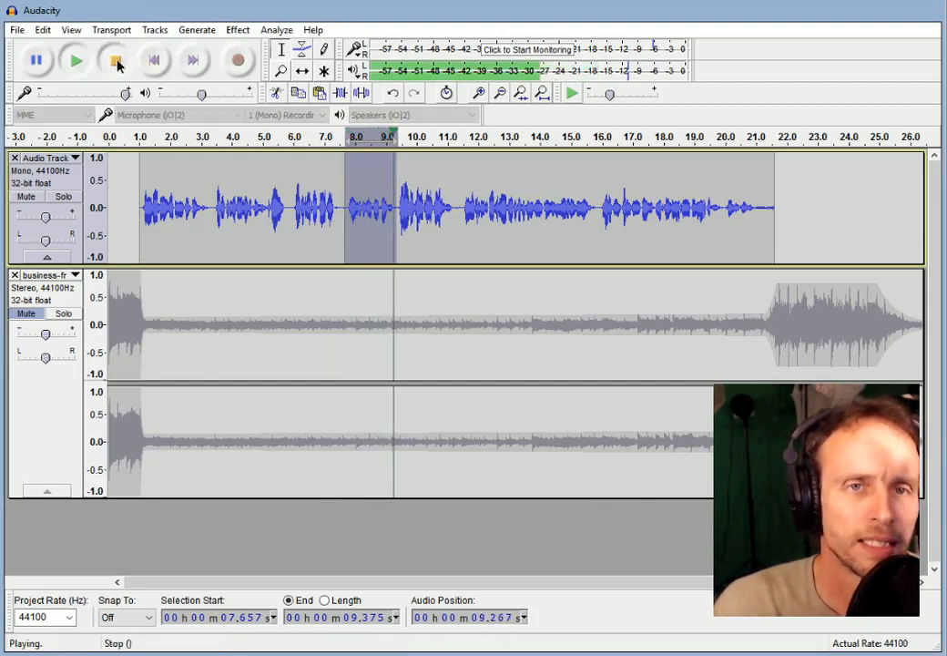
pyautogui.click(116, 62)
pyautogui.click(237, 209)
pyautogui.click(213, 209)
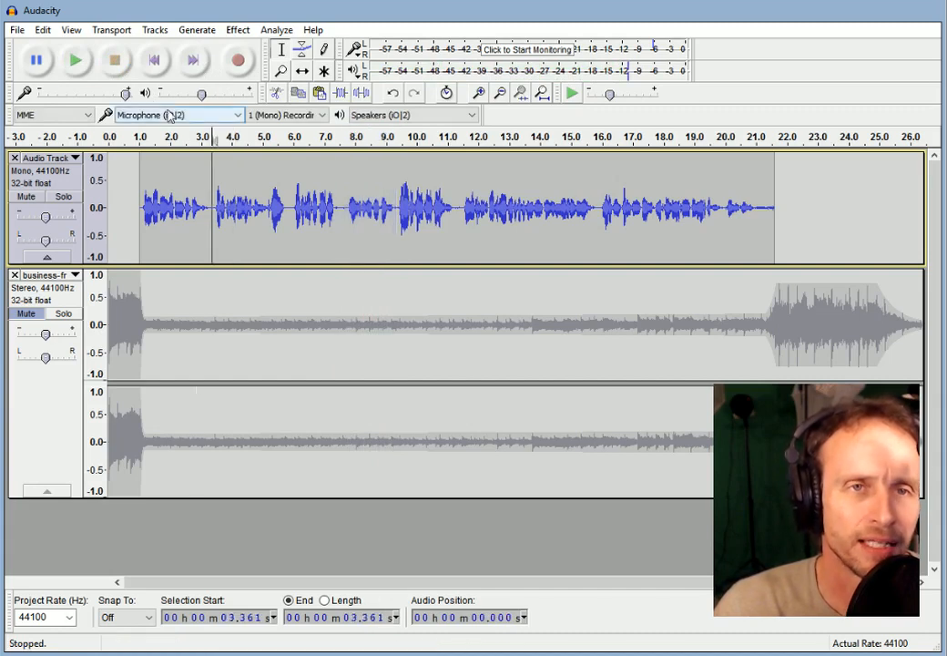
pyautogui.click(80, 68)
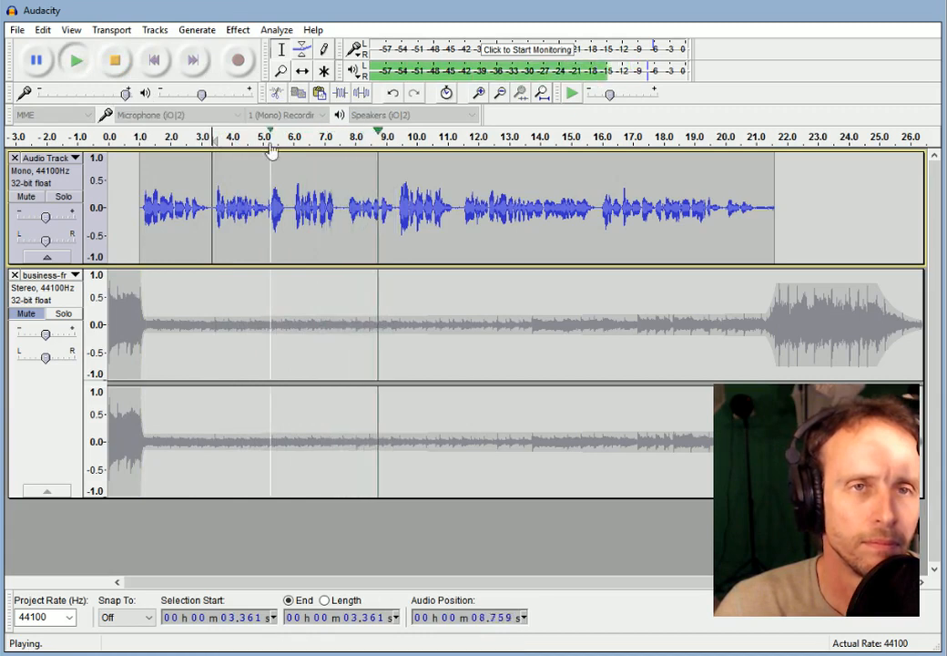
pyautogui.click(115, 60)
pyautogui.moveTo(397, 209); pyautogui.dragTo(460, 209)
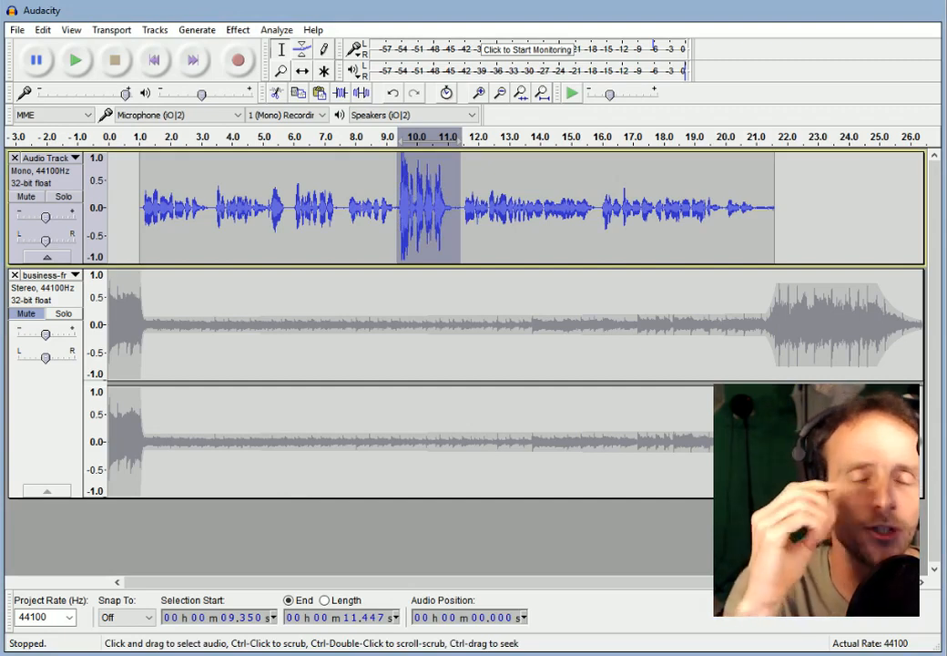
# Play from 8.8 seconds to check the amplified 9.35–11.45 s narration passage.
pyautogui.click(381, 210)
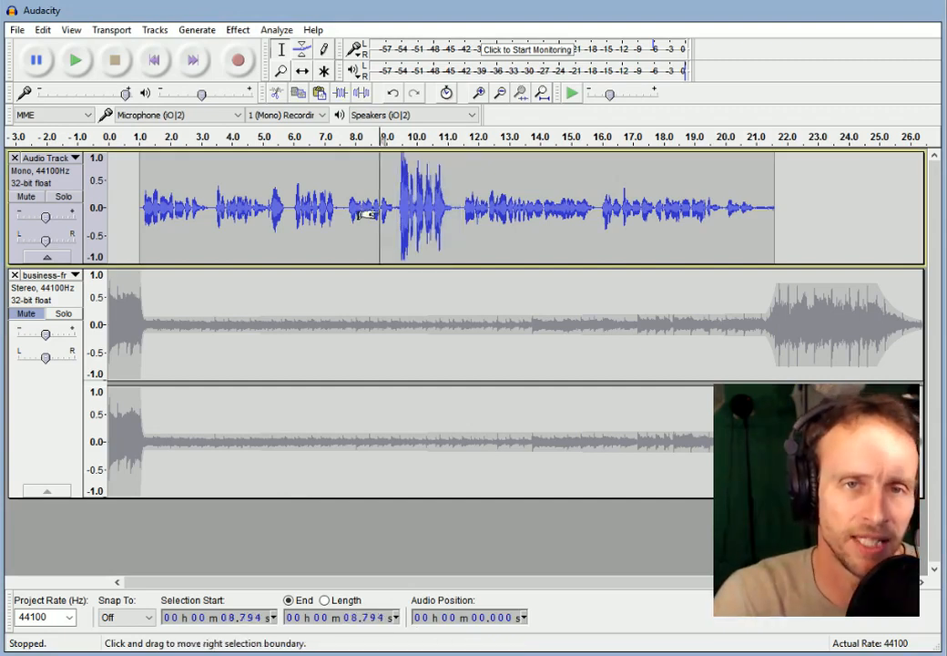
pyautogui.click(76, 61)
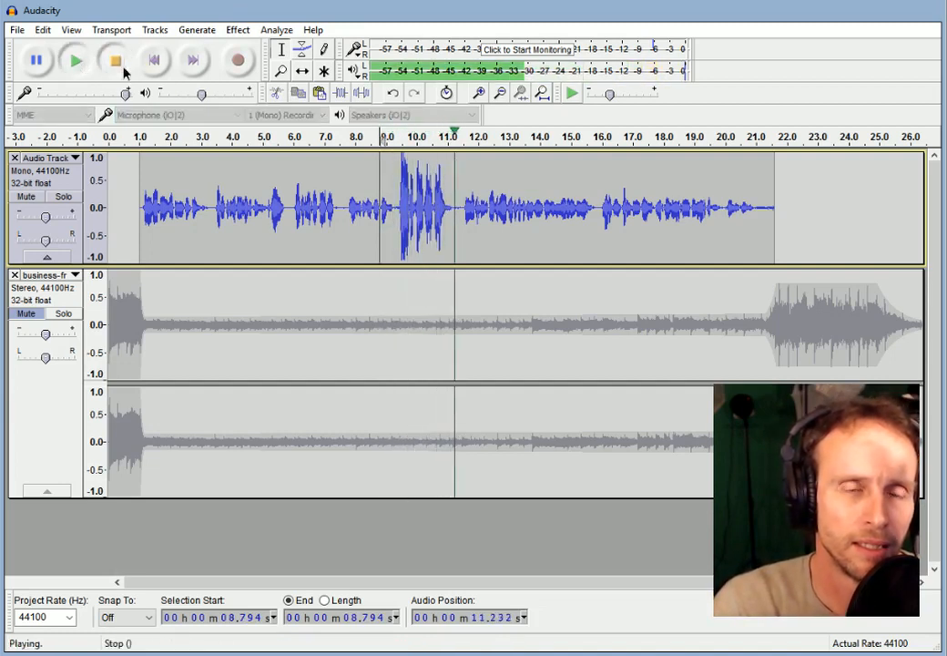
pyautogui.click(122, 69)
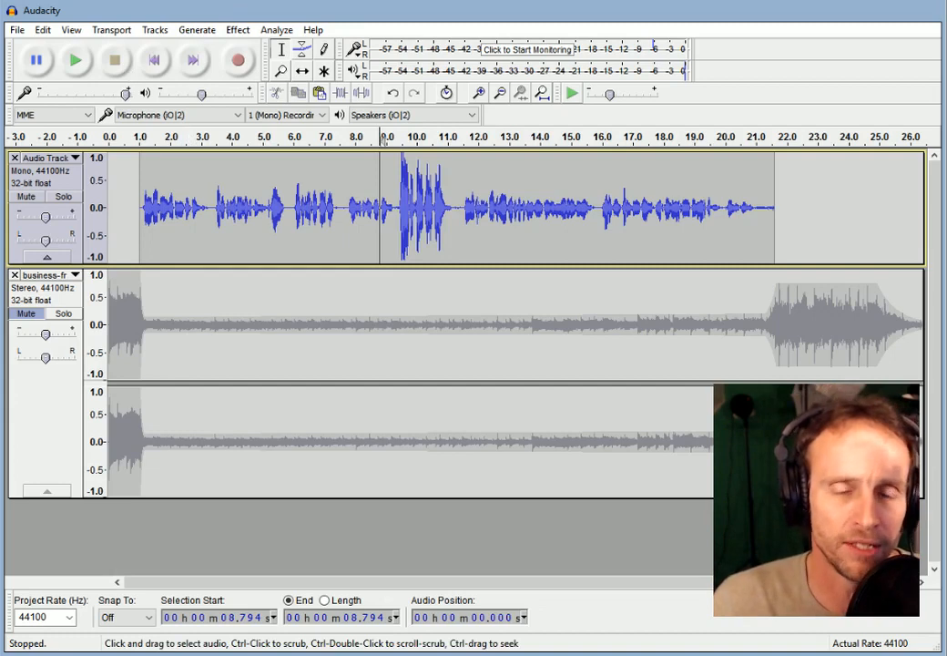
pyautogui.click(571, 341)
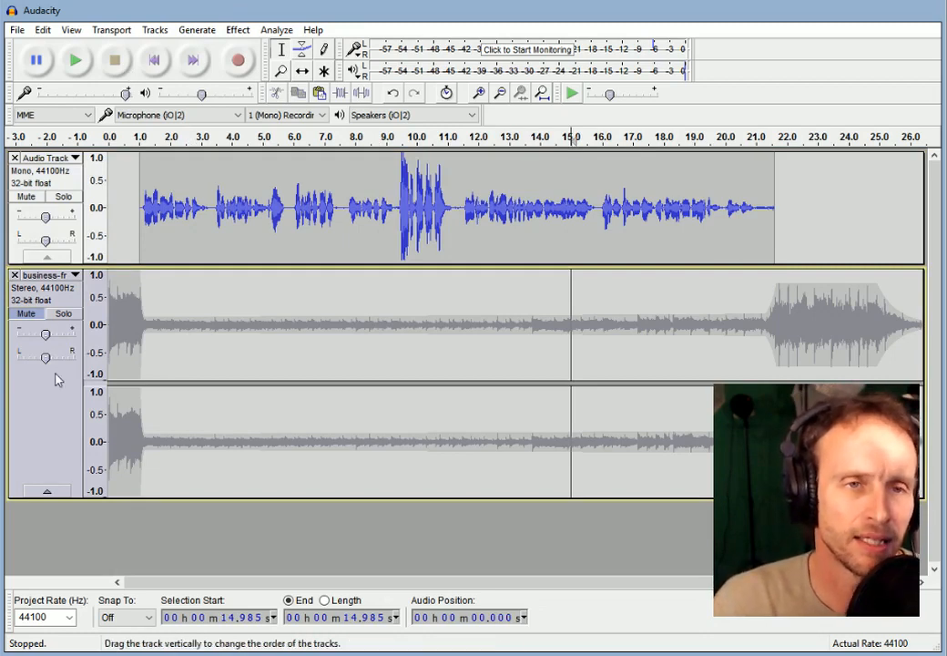
# Unmute the business music and play narration and music together from 3.4 seconds.
pyautogui.click(29, 313)
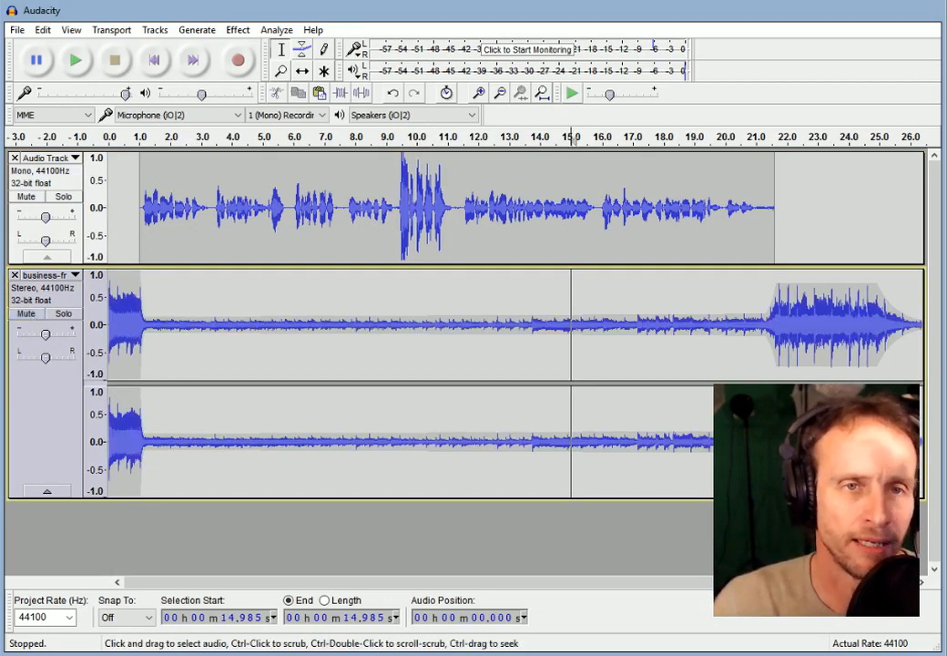
pyautogui.click(301, 50)
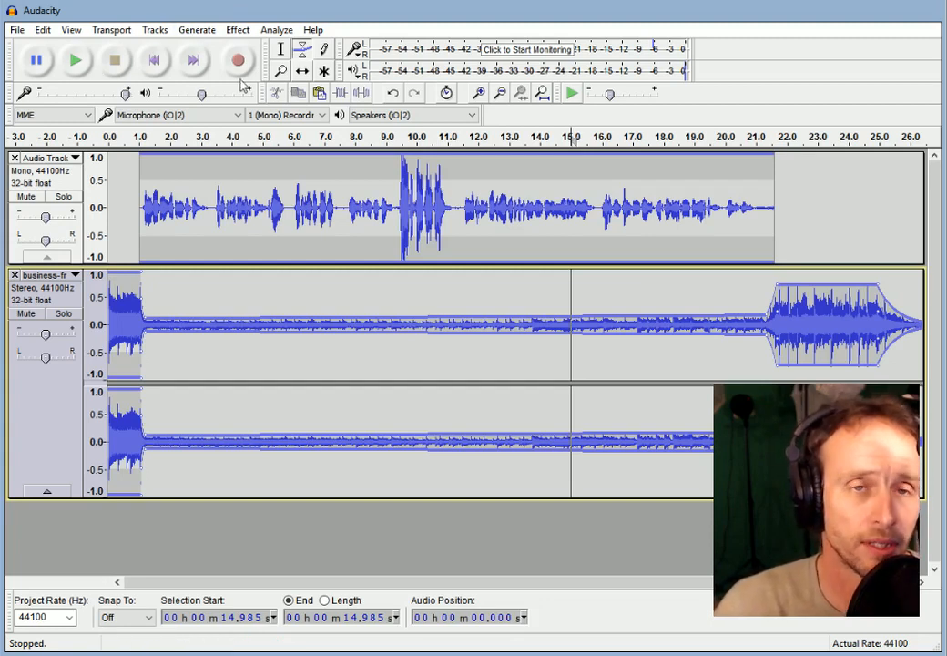
pyautogui.click(281, 52)
pyautogui.click(216, 182)
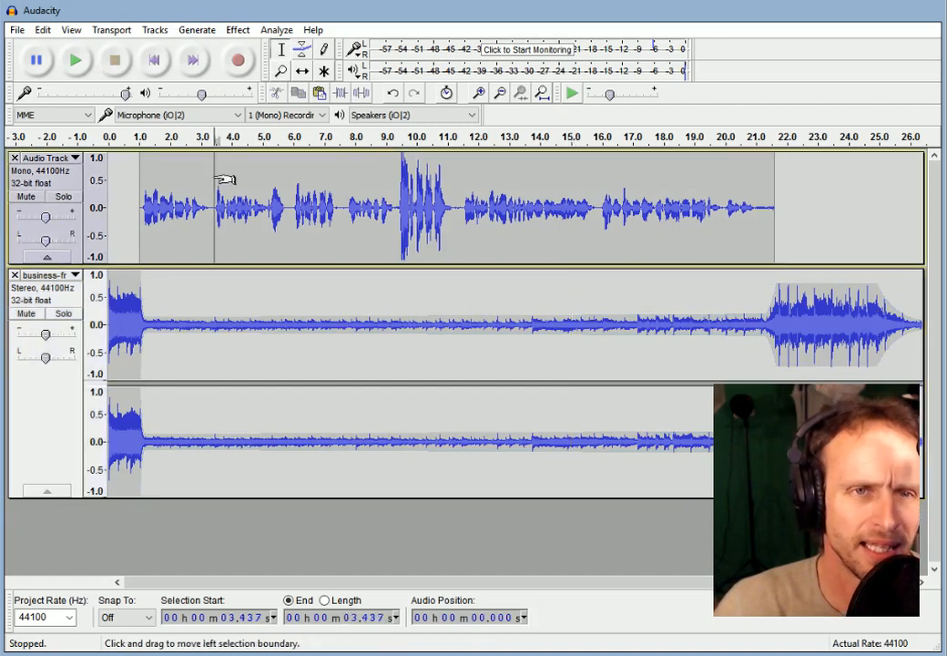
pyautogui.click(76, 61)
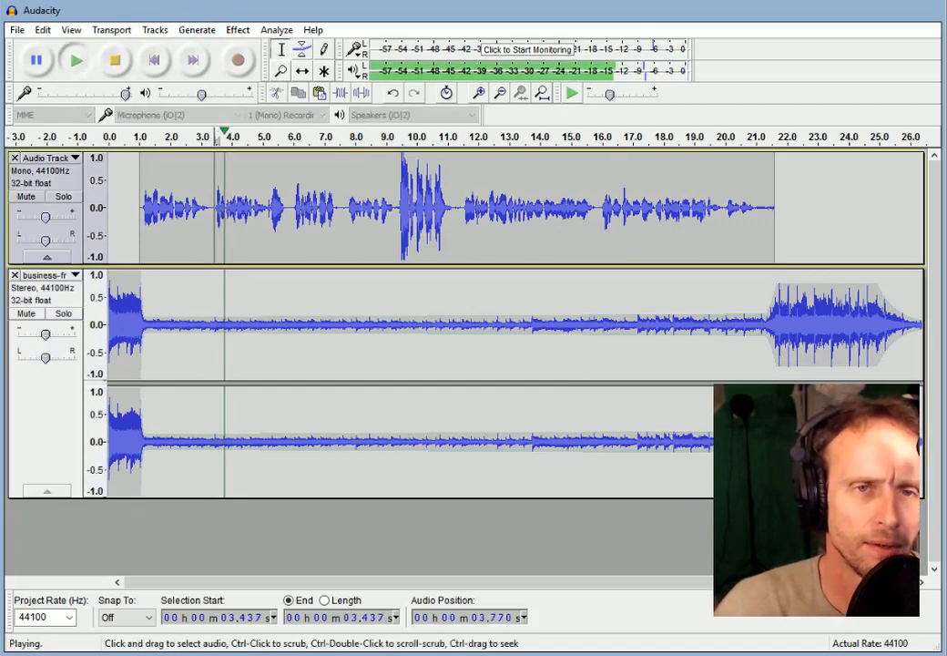
pyautogui.click(115, 60)
pyautogui.click(289, 246)
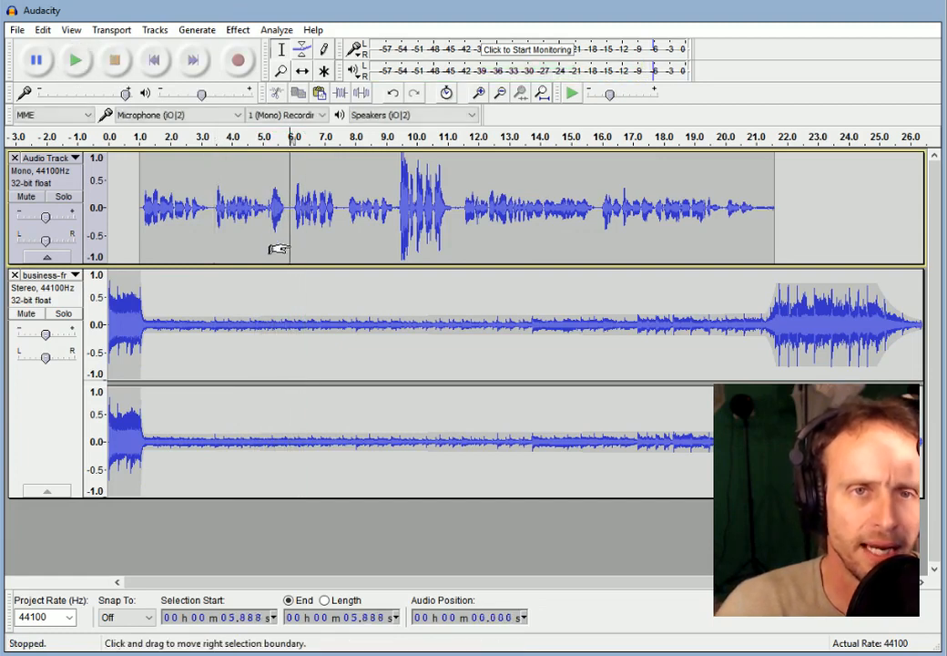
# Delete the business music from 5.812 seconds to its end, then scroll back to the start.
pyautogui.moveTo(288, 353); pyautogui.dragTo(830, 342)
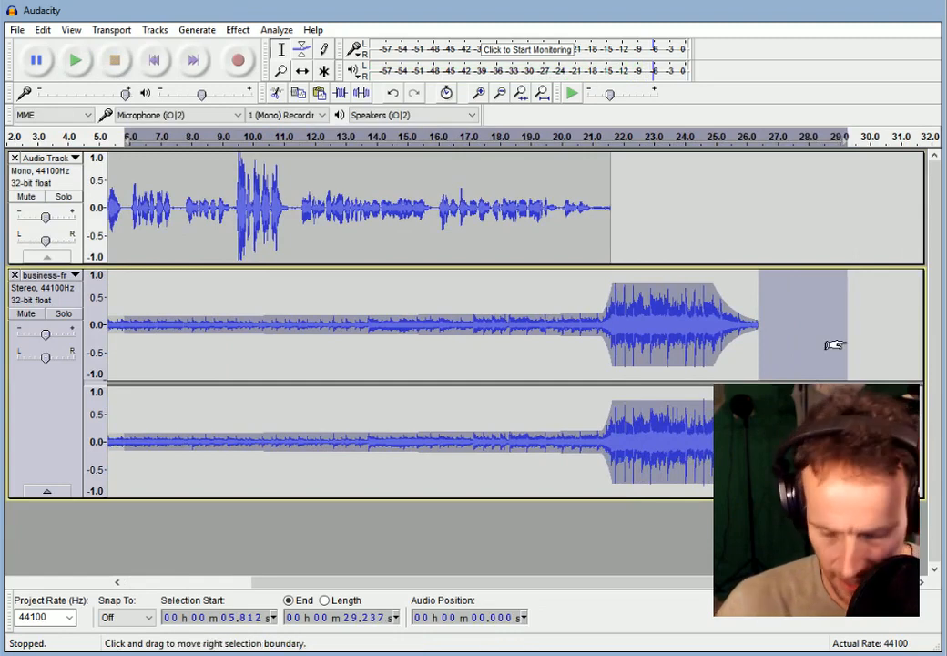
pyautogui.press('Delete')
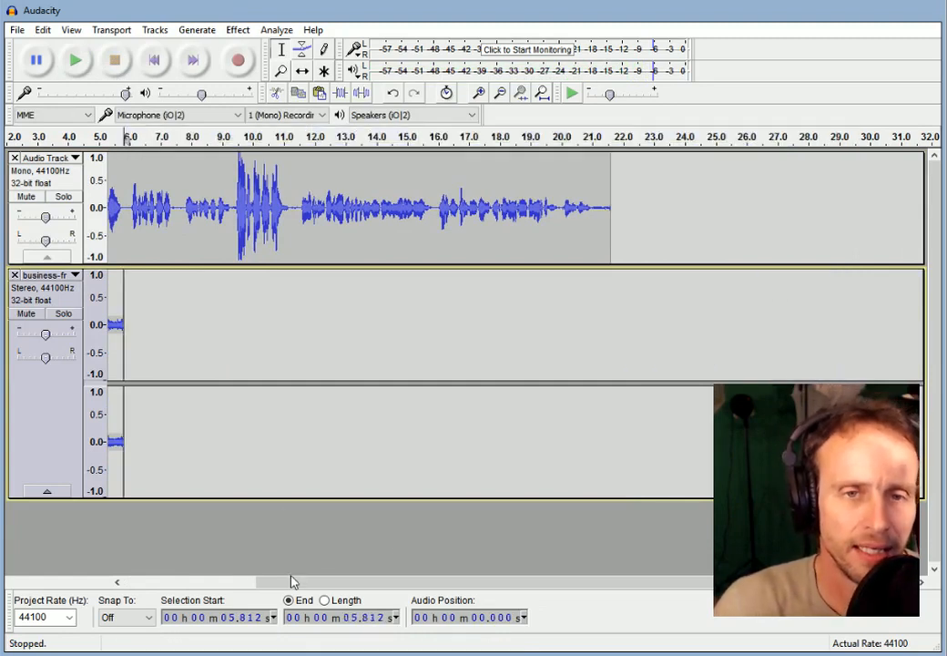
pyautogui.moveTo(293, 581); pyautogui.dragTo(114, 575)
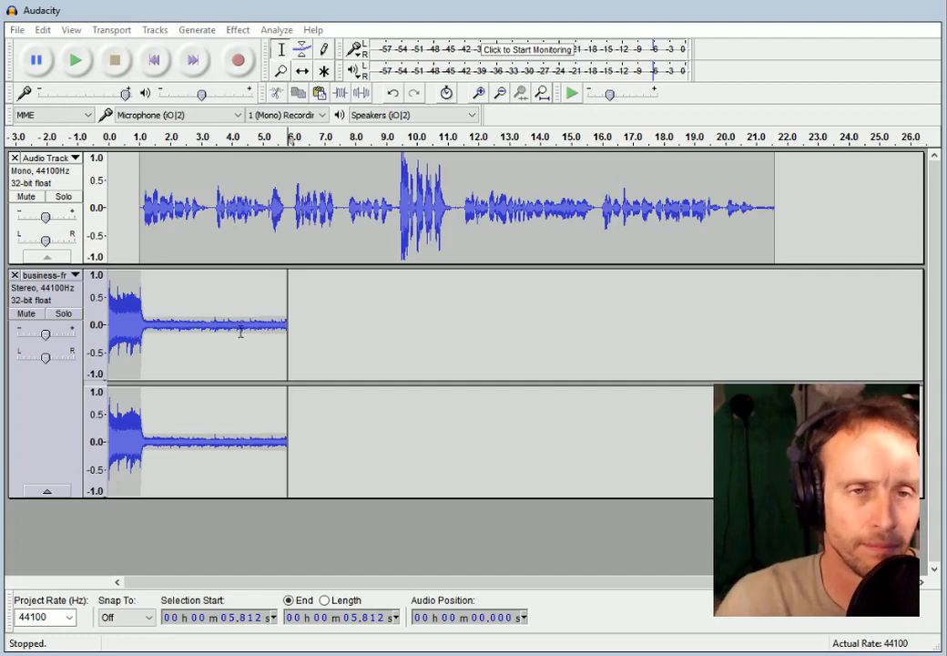
# Import the fun-guitar music file as a new stereo track.
pyautogui.doubleClick(406, 328)
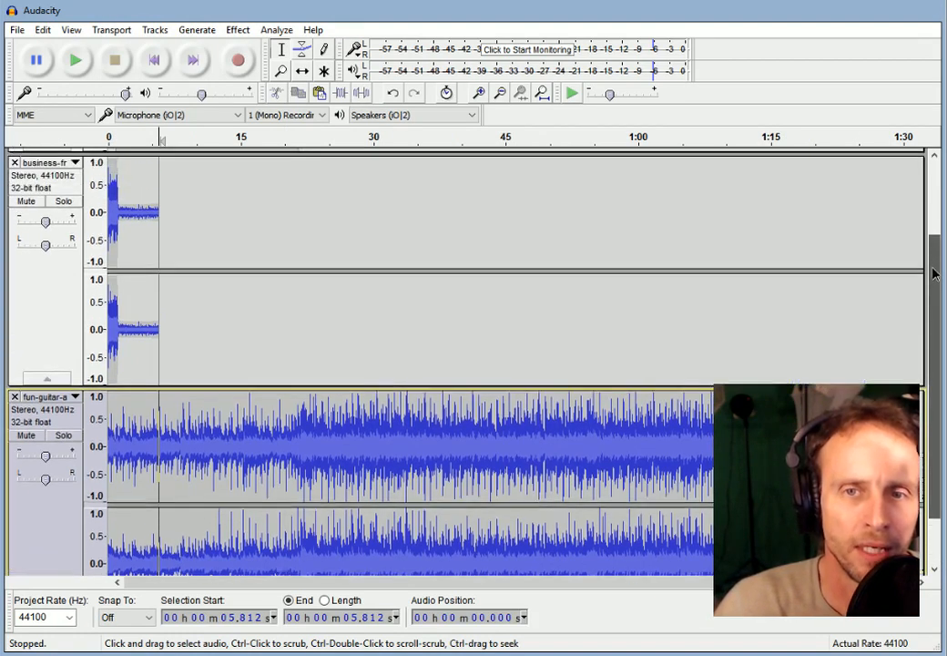
pyautogui.scroll(-1, 939, 292)
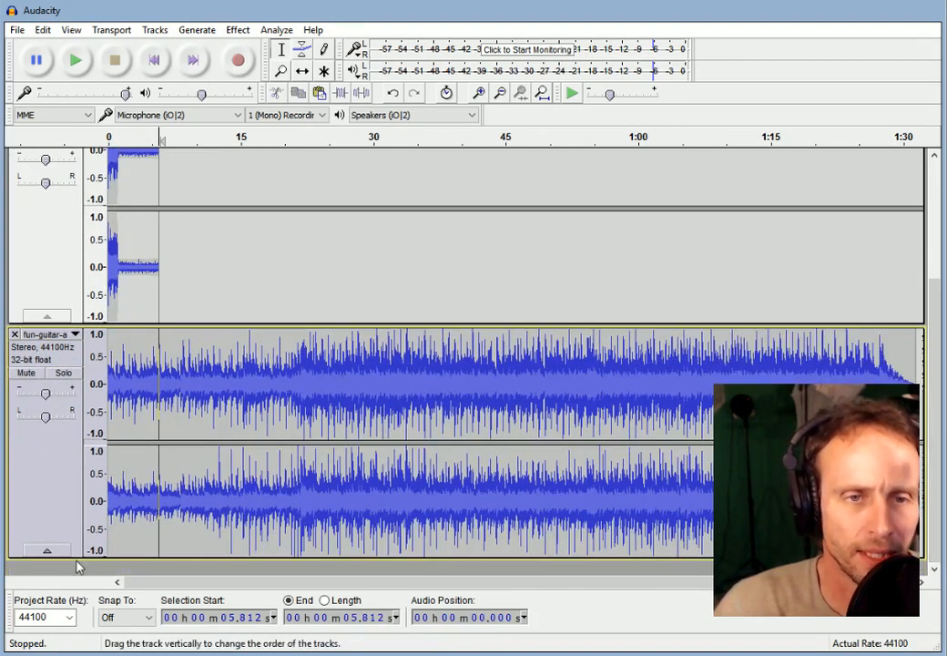
pyautogui.click(50, 553)
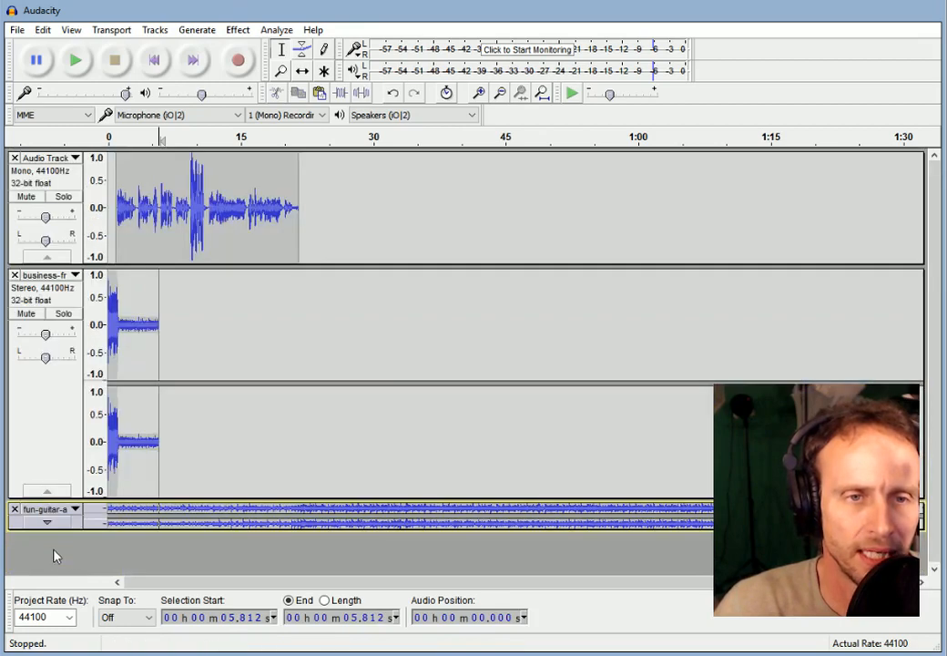
pyautogui.click(53, 528)
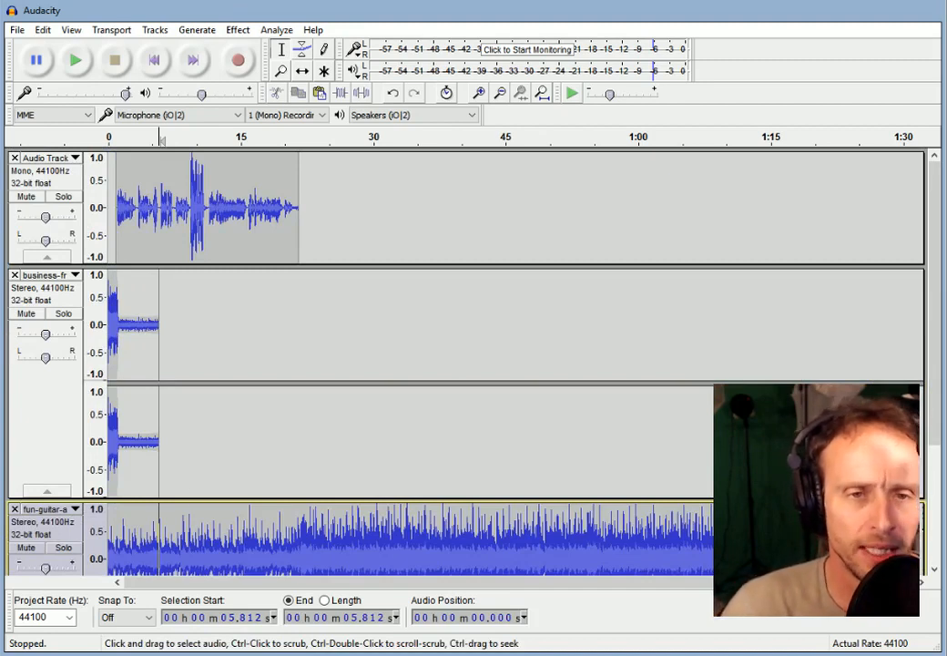
pyautogui.scroll(-3, 169, 428)
pyautogui.click(207, 524)
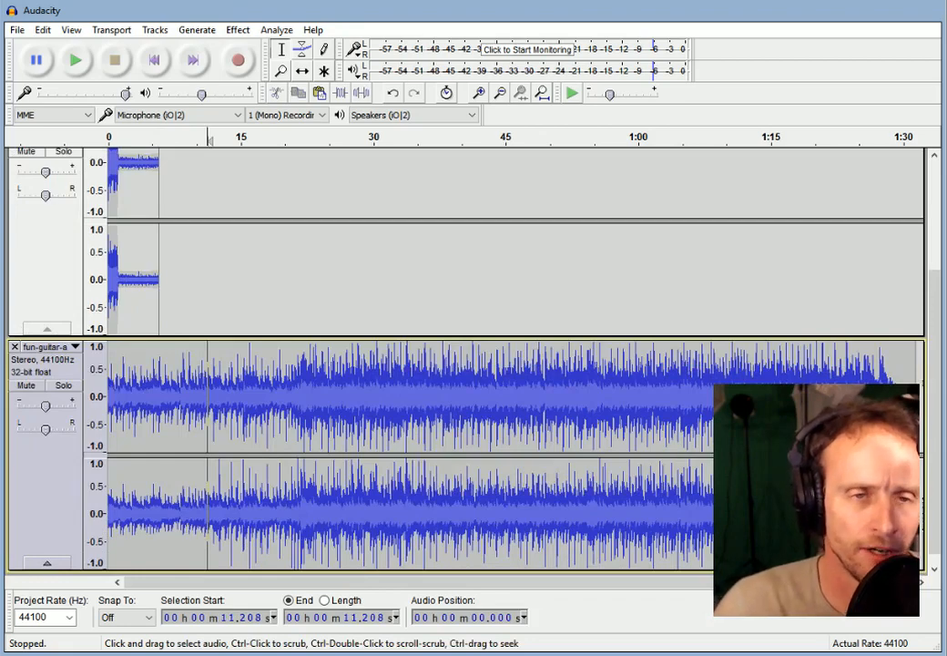
# Slide the guitar clip to start around 5.1 seconds and zoom in to check.
pyautogui.click(304, 72)
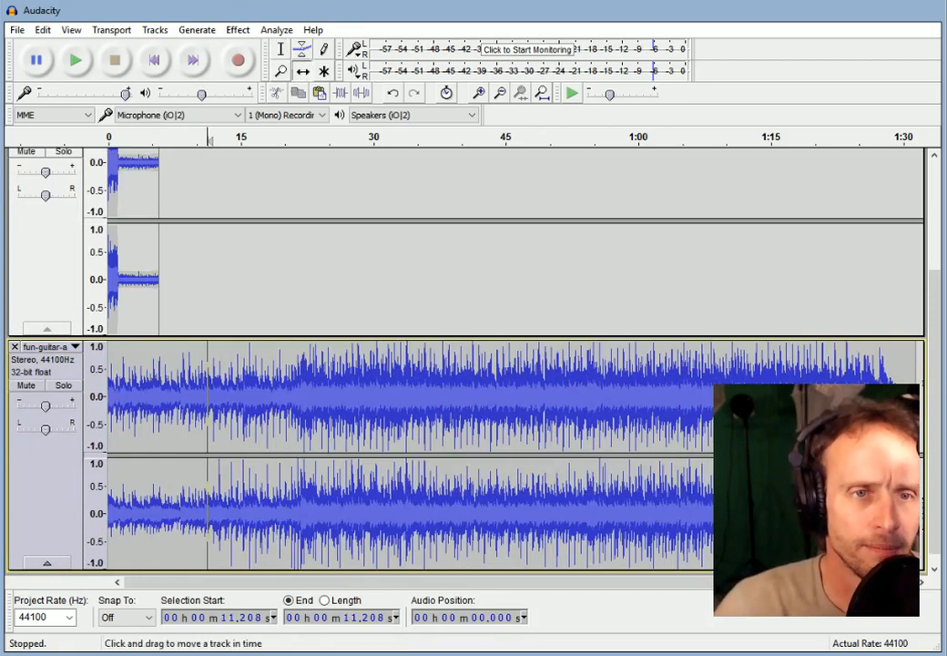
pyautogui.moveTo(219, 410); pyautogui.dragTo(264, 410)
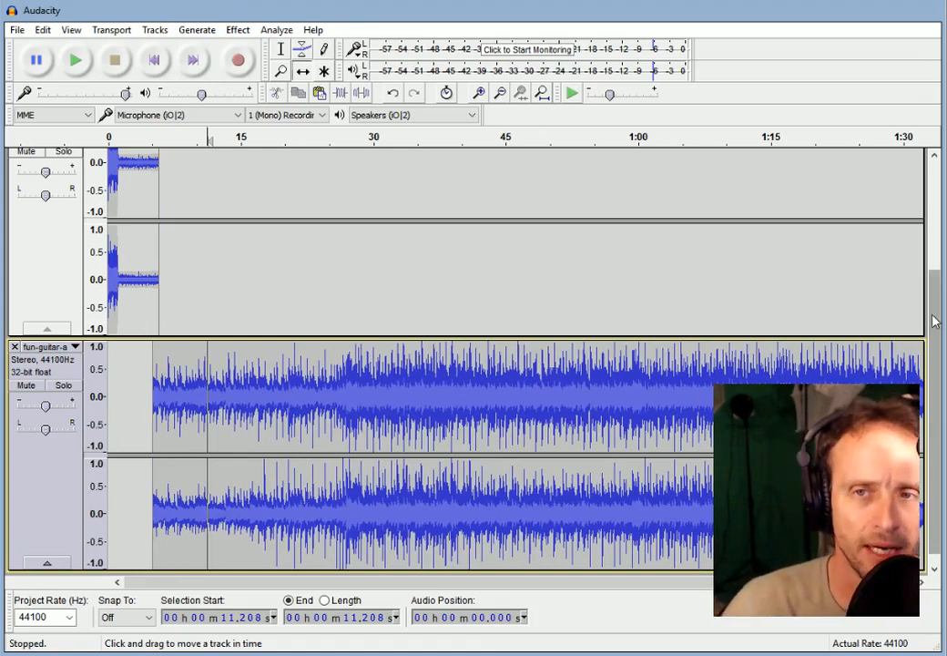
pyautogui.moveTo(934, 317); pyautogui.dragTo(942, 266)
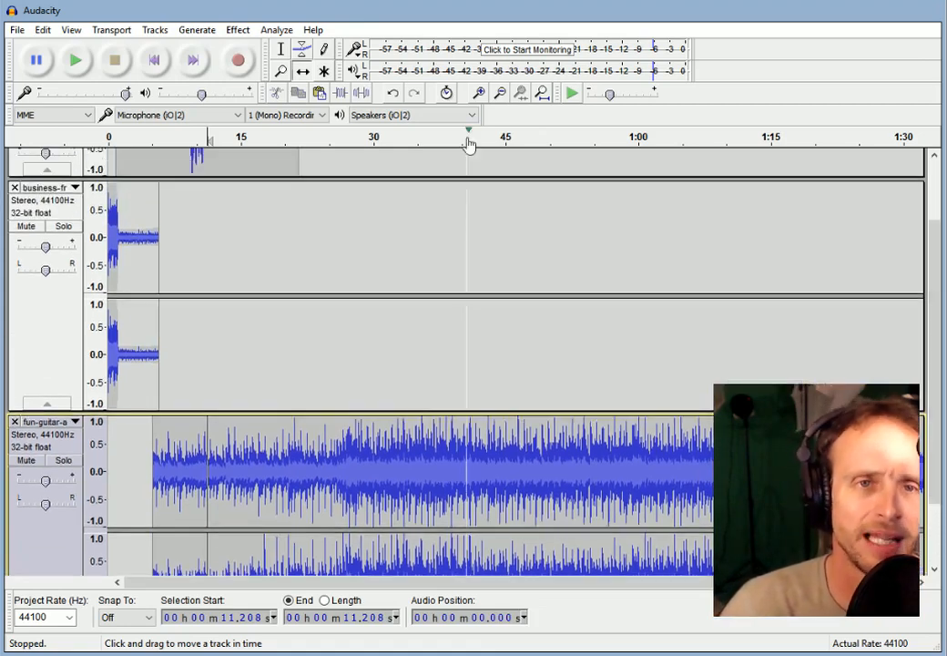
pyautogui.click(478, 93)
pyautogui.click(478, 93)
pyautogui.click(478, 93)
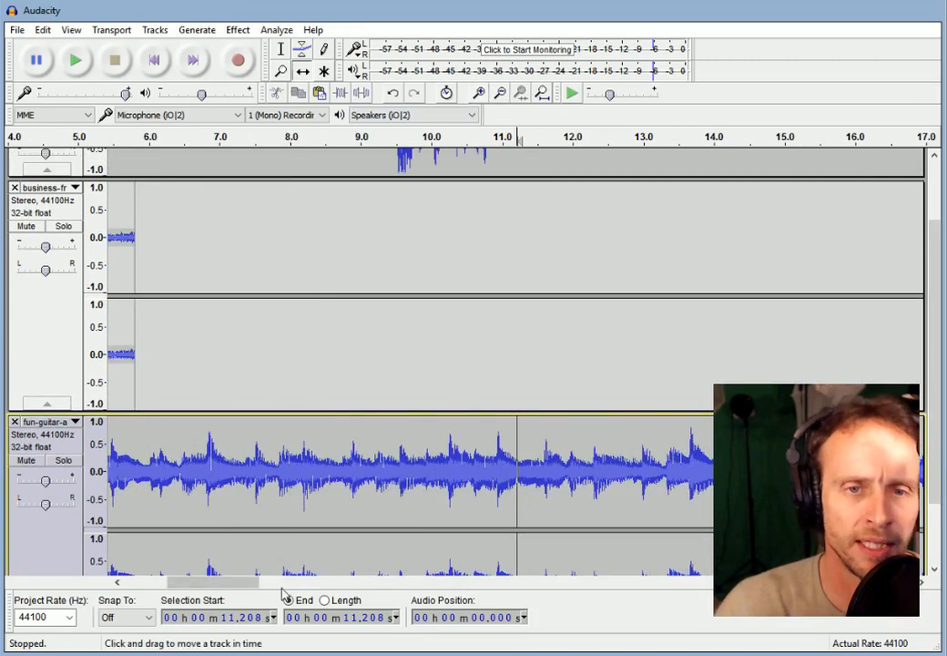
pyautogui.moveTo(222, 587); pyautogui.dragTo(193, 587)
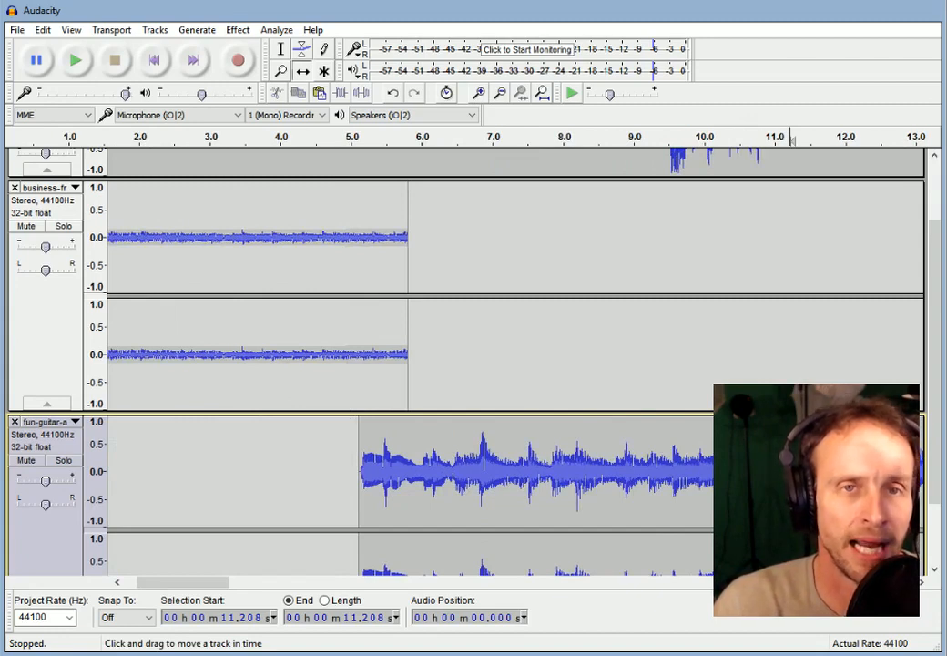
# Envelope a fade-in and lower level on fun-guitar, fade out business, then play from 3.7 s.
pyautogui.click(302, 49)
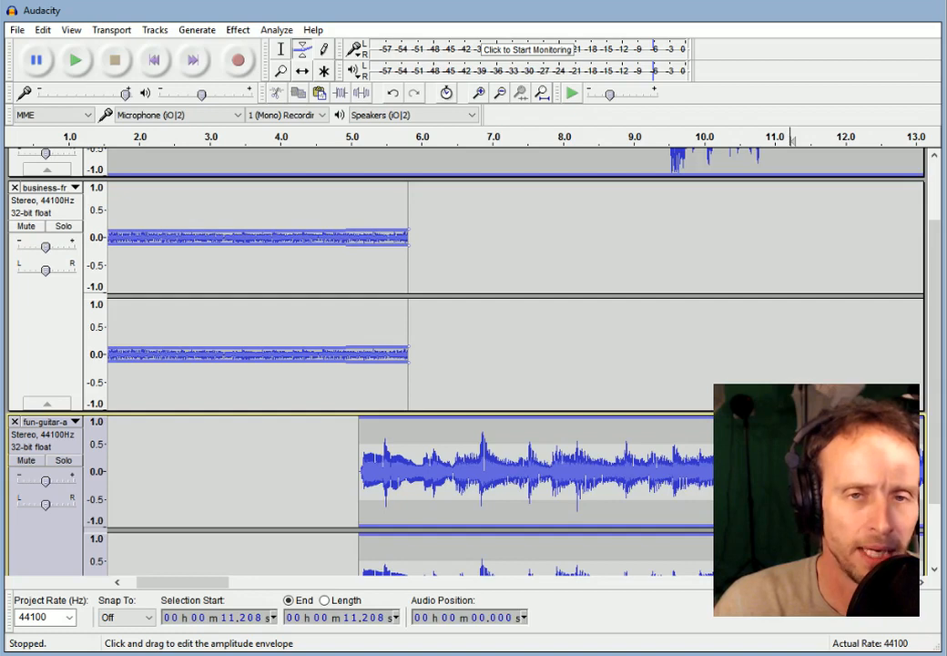
pyautogui.scroll(-2, 510, 364)
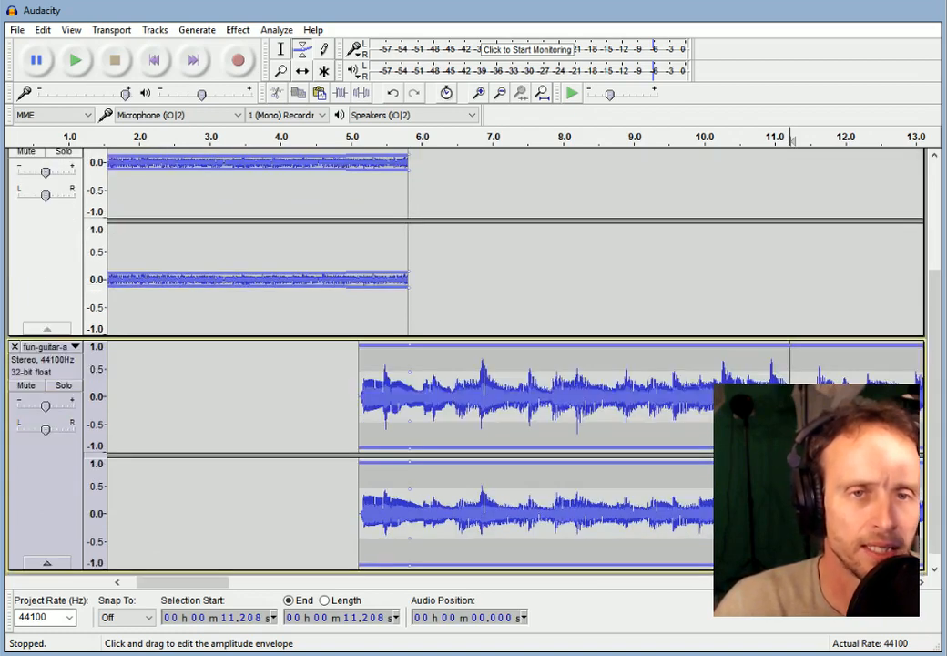
pyautogui.moveTo(361, 345); pyautogui.dragTo(362, 395)
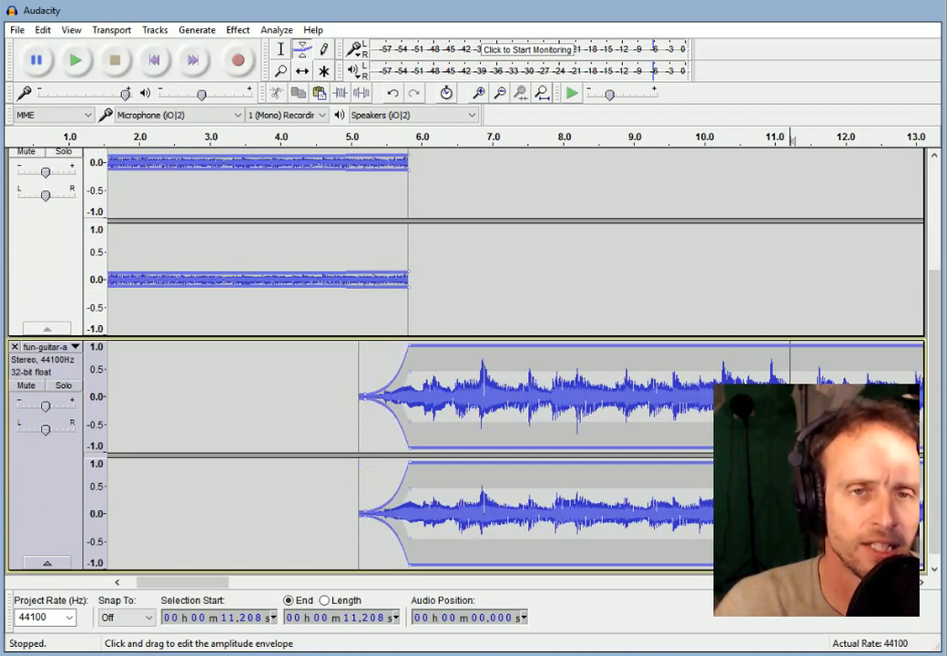
pyautogui.moveTo(409, 346); pyautogui.dragTo(415, 380)
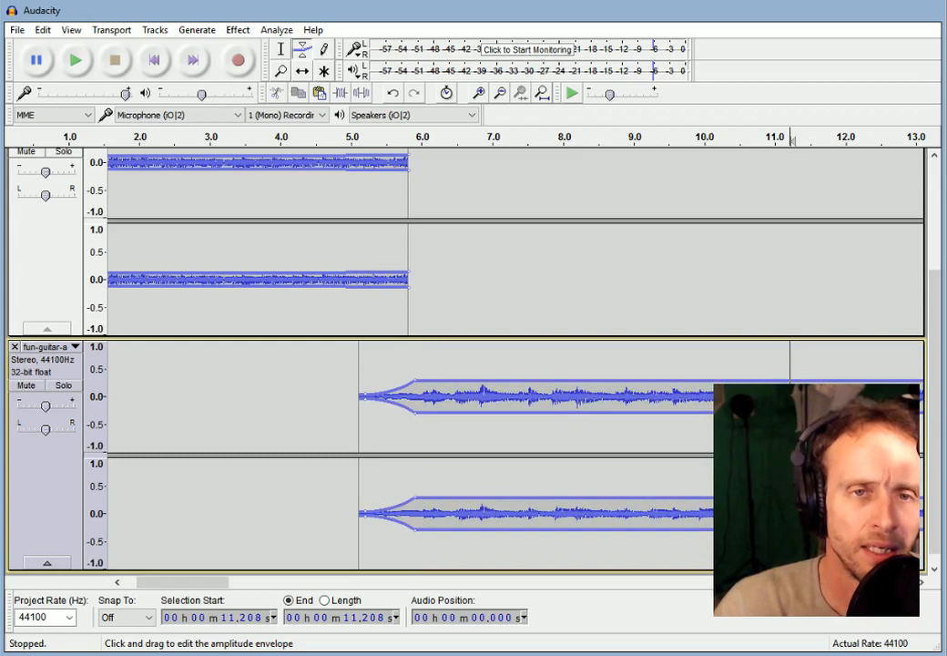
pyautogui.scroll(2, 622, 462)
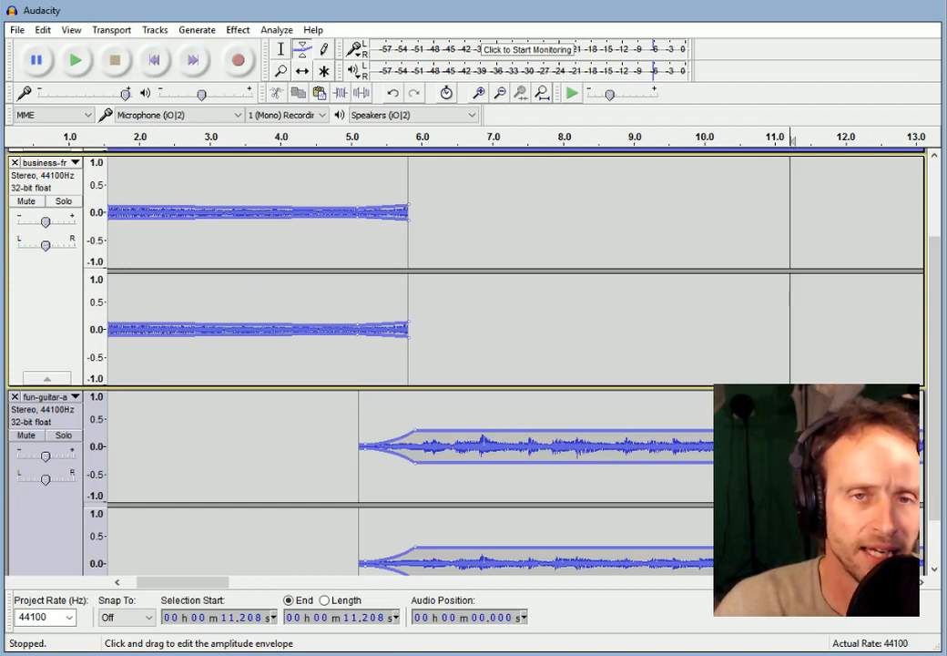
pyautogui.moveTo(408, 205); pyautogui.dragTo(408, 212)
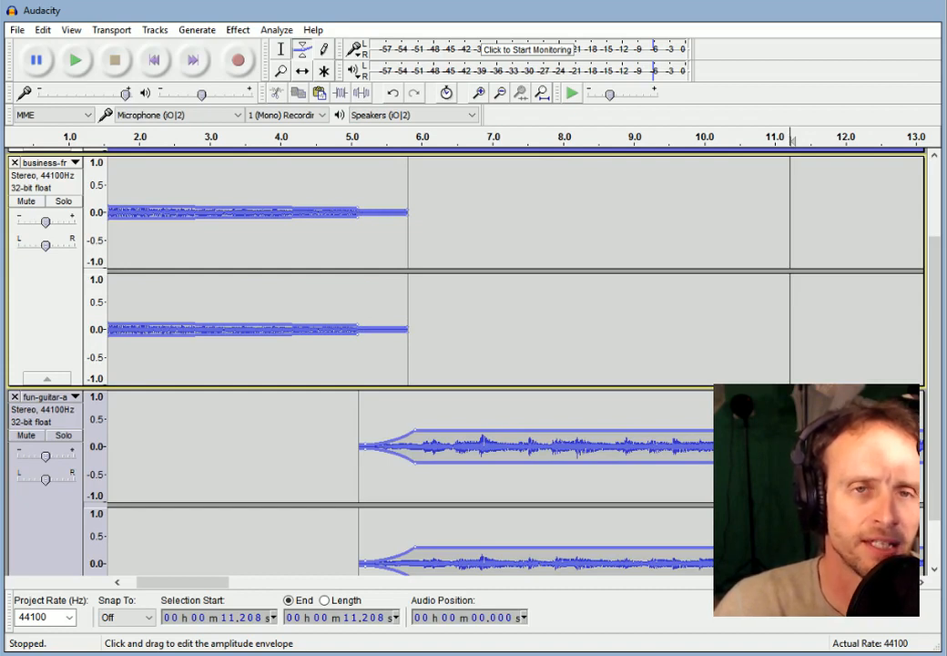
pyautogui.click(258, 137)
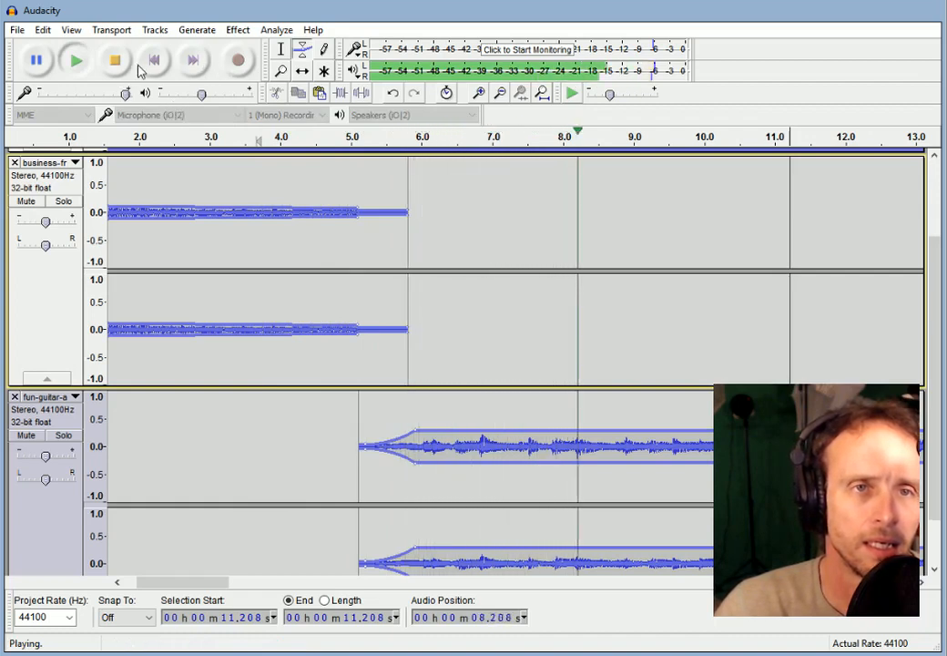
# Stop playback and drag the business and fun-guitar tracks shorter so all three fit.
pyautogui.press('space')
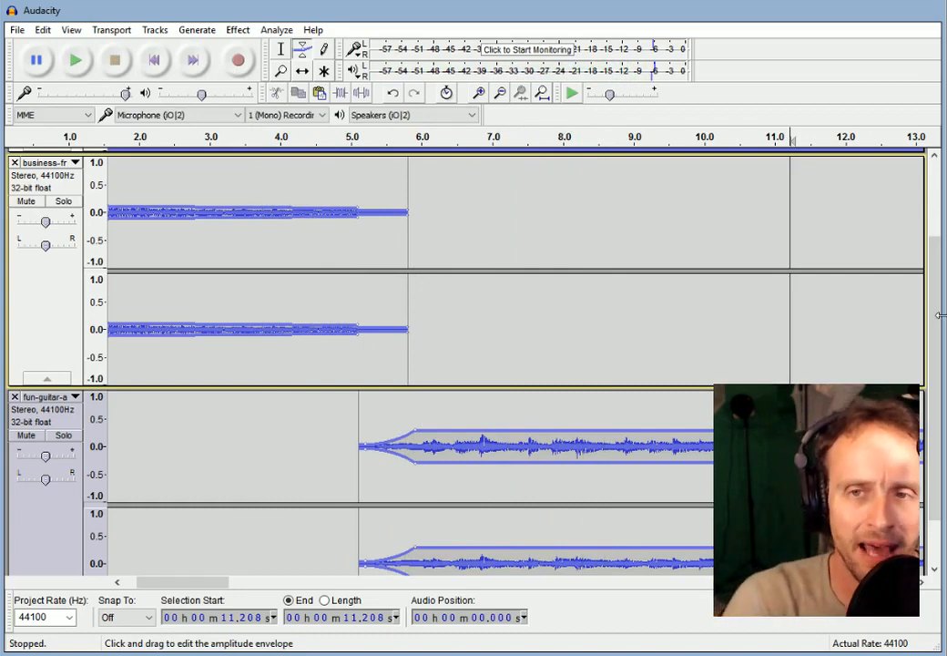
pyautogui.scroll(-2, 930, 380)
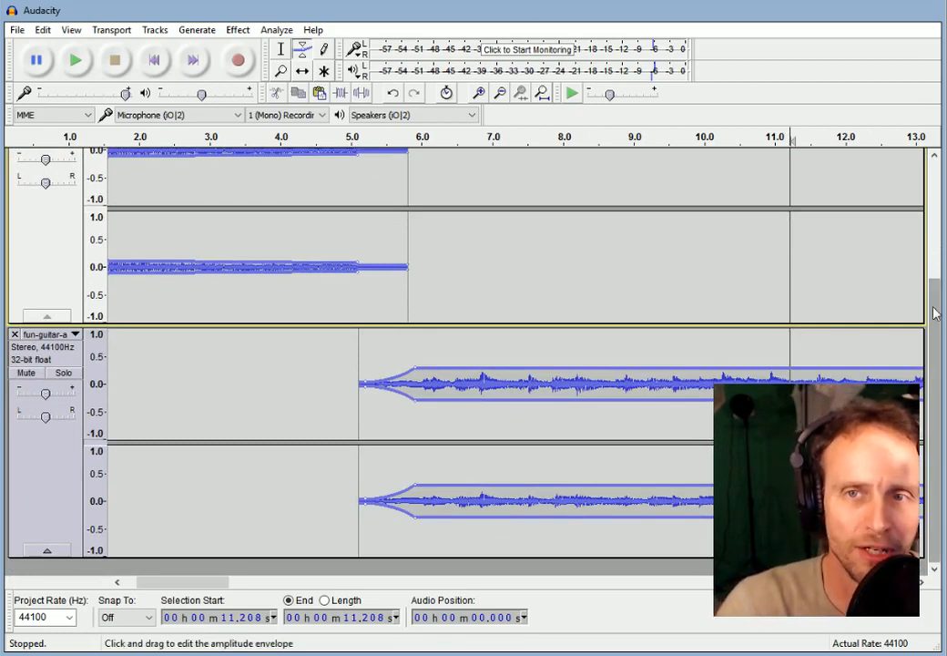
pyautogui.moveTo(184, 323); pyautogui.dragTo(192, 197)
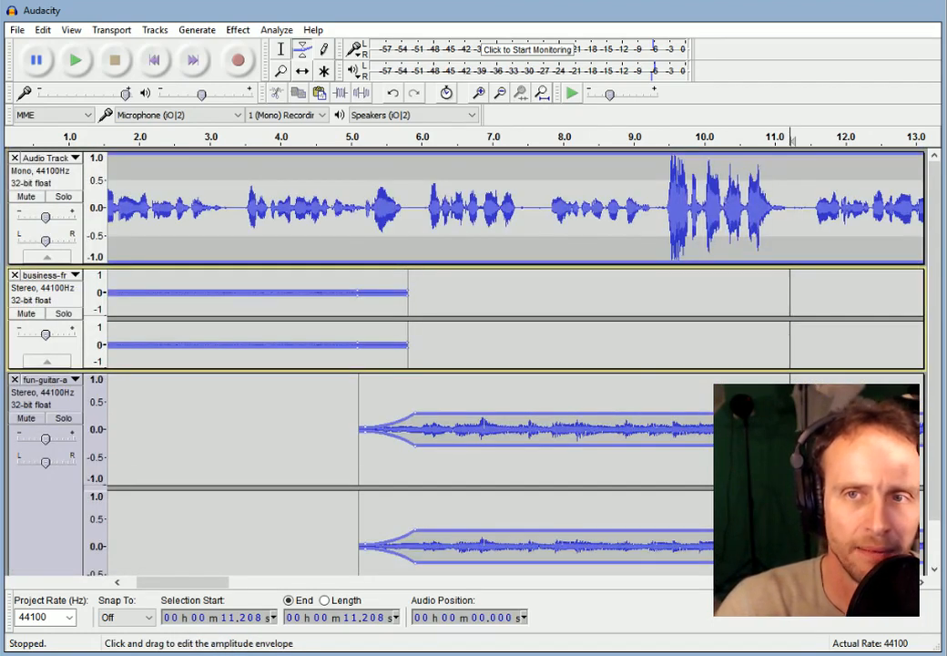
pyautogui.moveTo(937, 349); pyautogui.dragTo(938, 394)
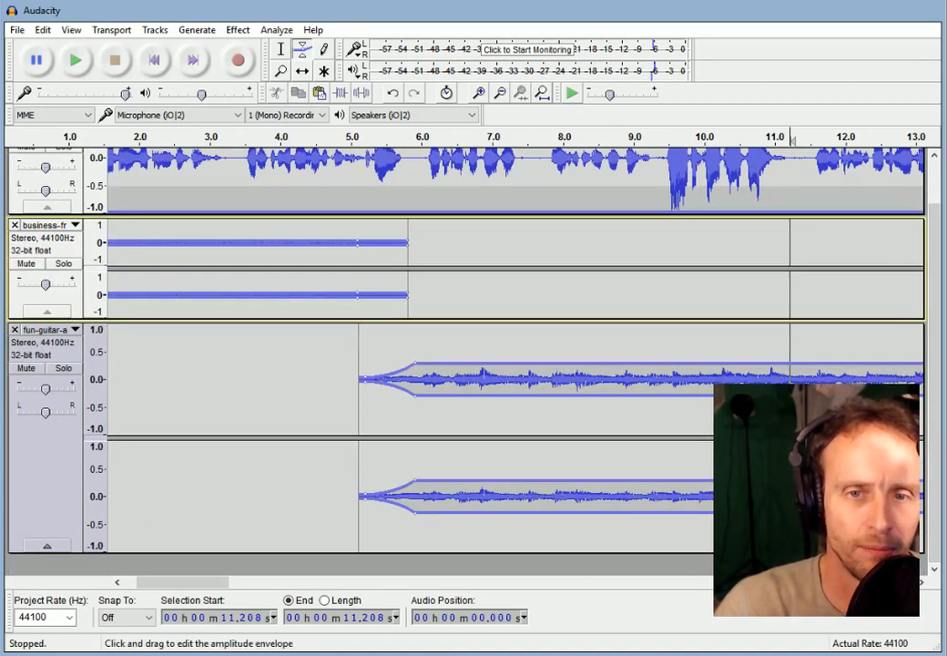
pyautogui.moveTo(528, 550); pyautogui.dragTo(528, 389)
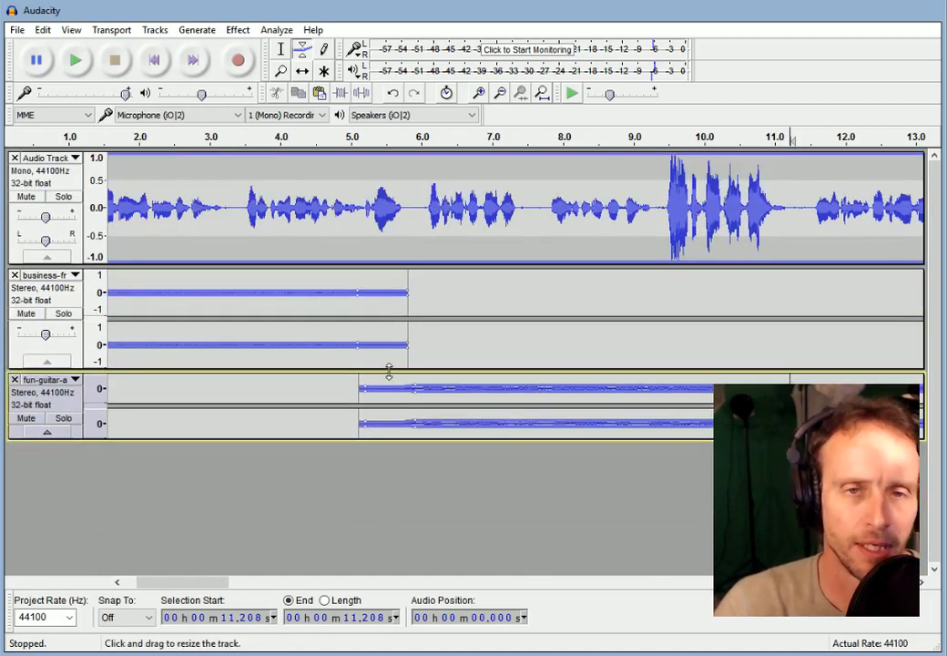
pyautogui.moveTo(389, 371); pyautogui.dragTo(390, 341)
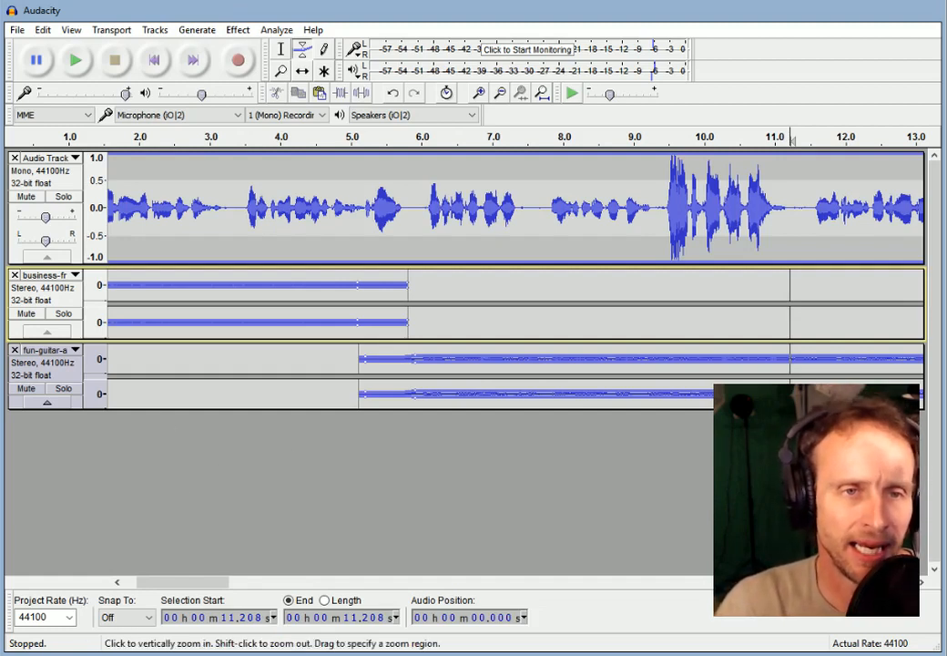
# Delete the fun-guitar audio and close the remaining tracks, leaving an empty project.
pyautogui.click(70, 380)
pyautogui.press('Delete')
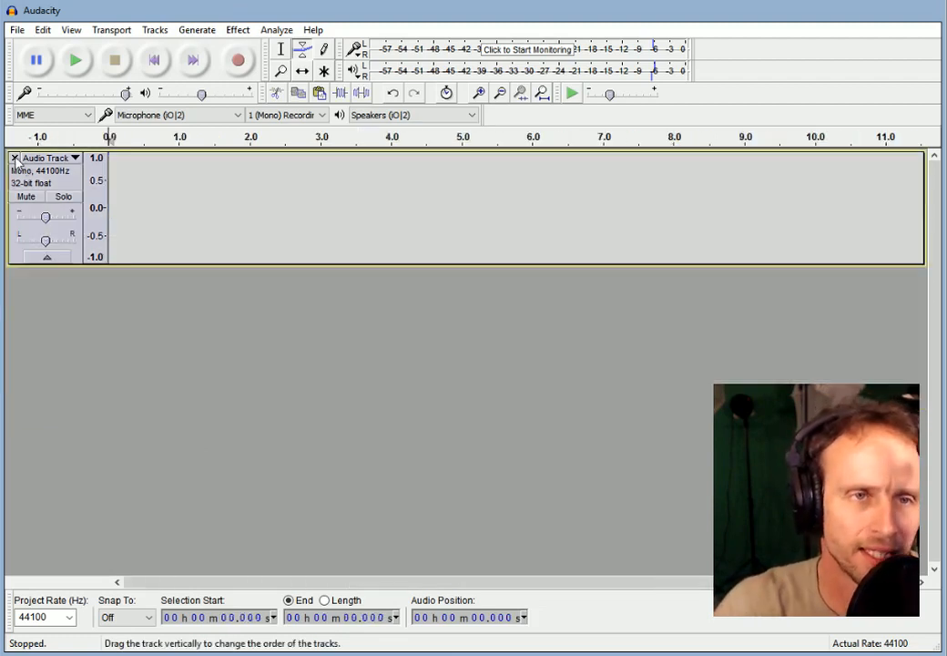
pyautogui.click(16, 160)
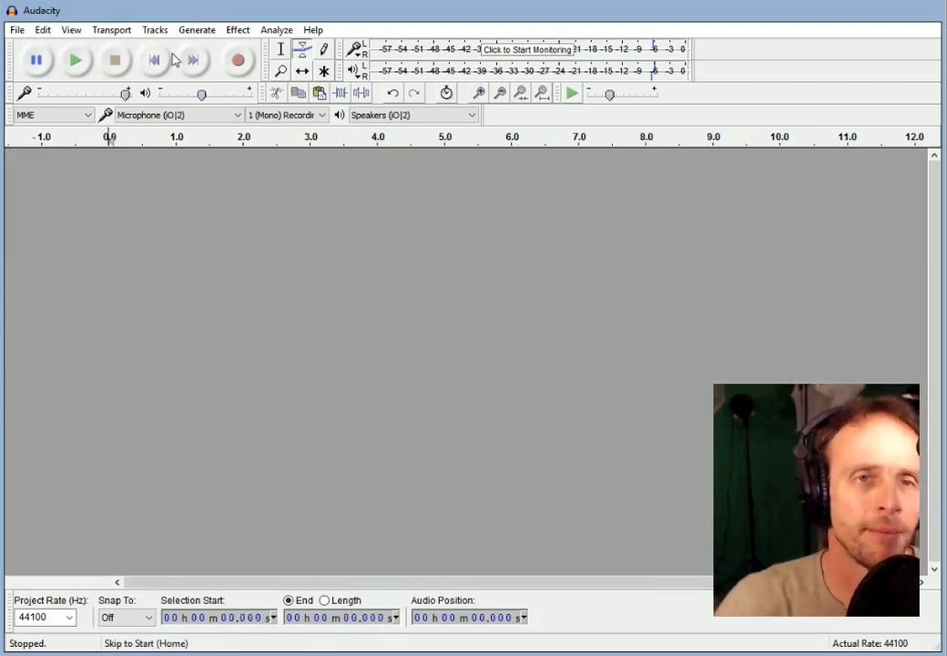
# Record a first voice take, play it back, and mute its track.
pyautogui.click(239, 62)
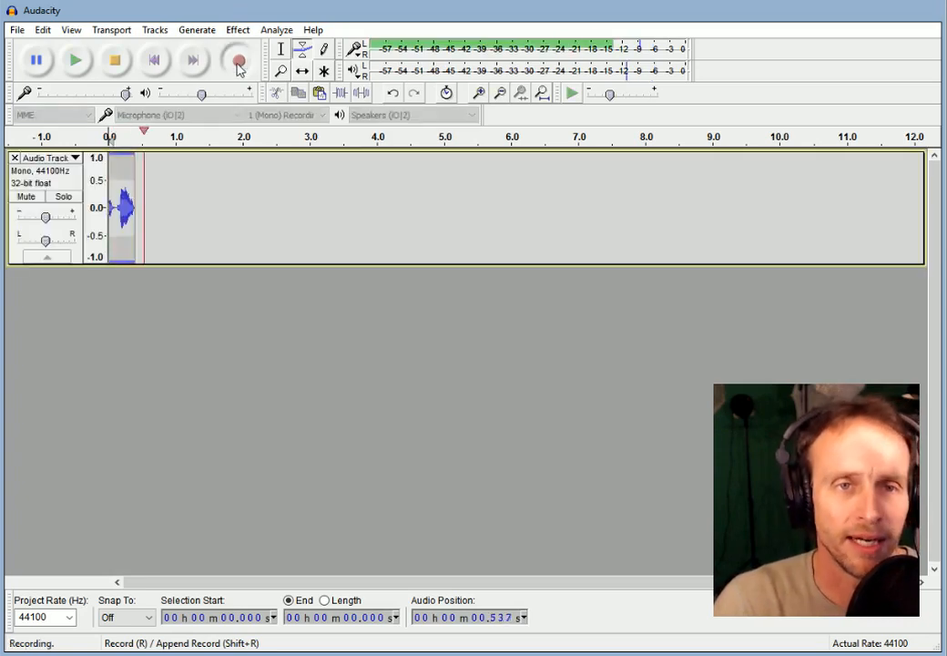
pyautogui.click(112, 60)
pyautogui.press('space')
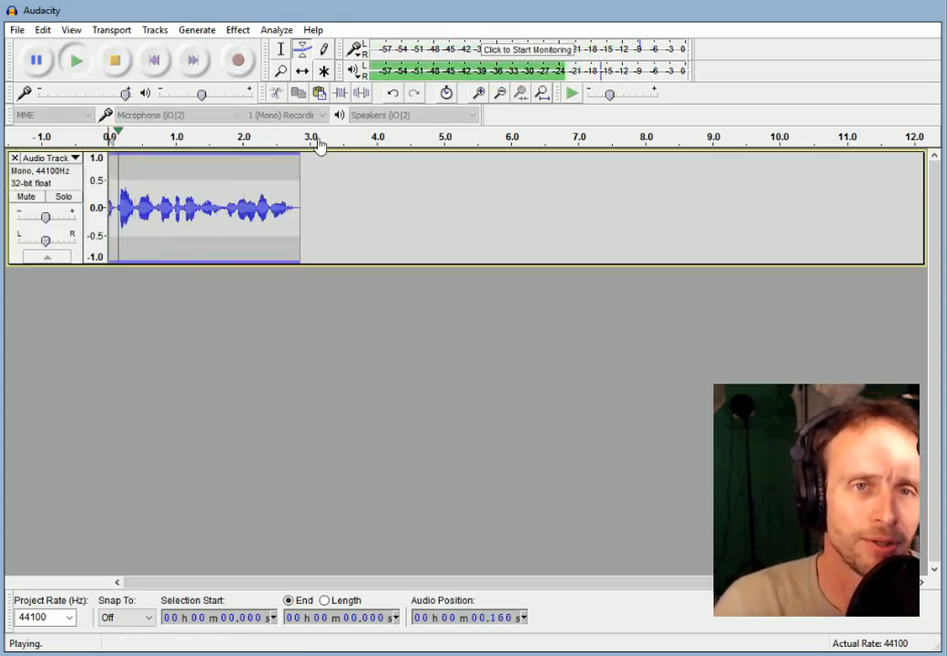
pyautogui.click(112, 60)
pyautogui.click(26, 198)
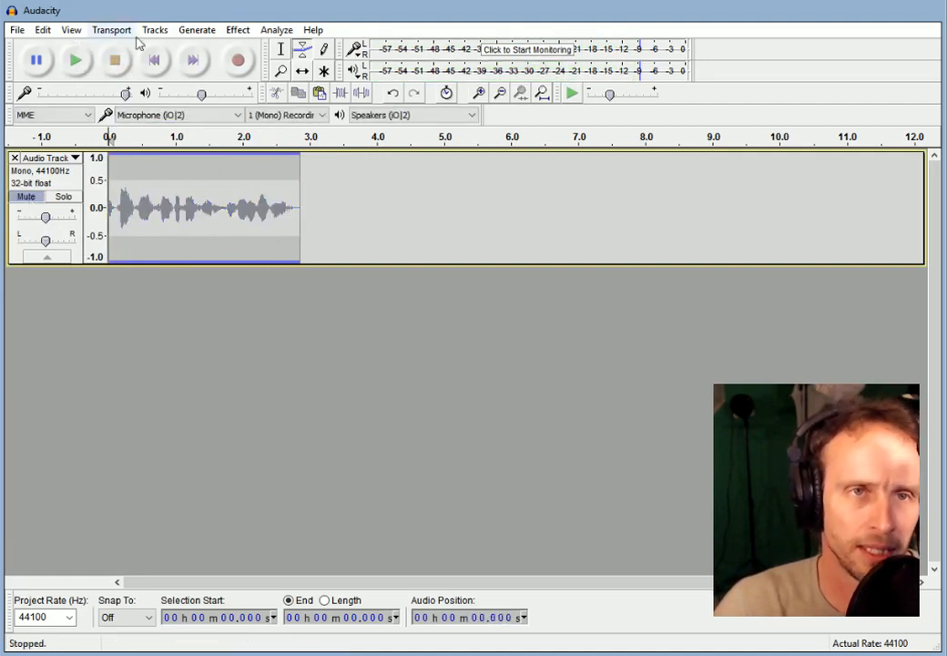
# Record a second and a third voice take on new tracks.
pyautogui.click(234, 67)
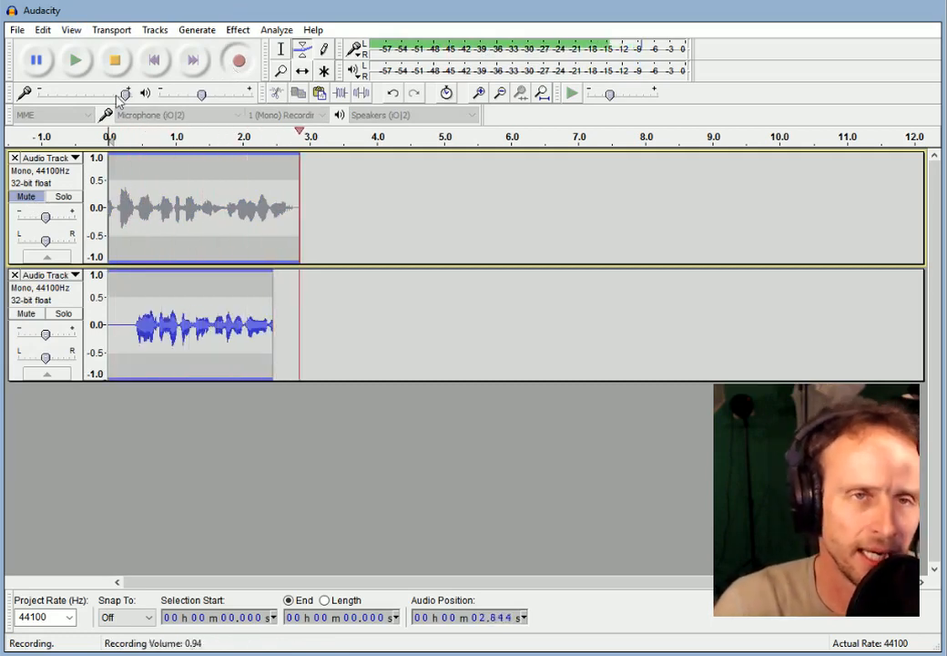
pyautogui.click(117, 62)
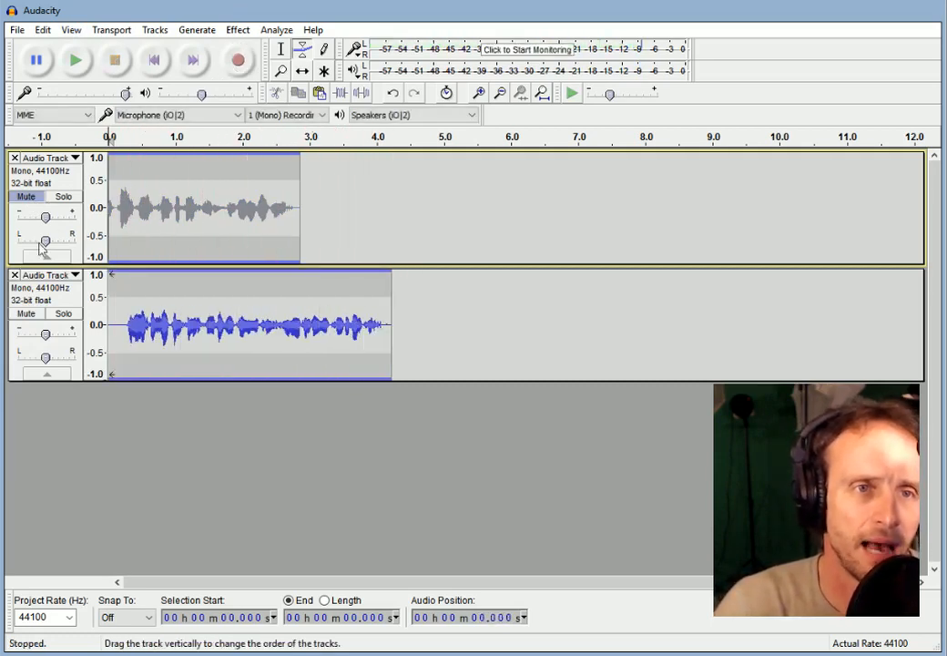
pyautogui.click(240, 62)
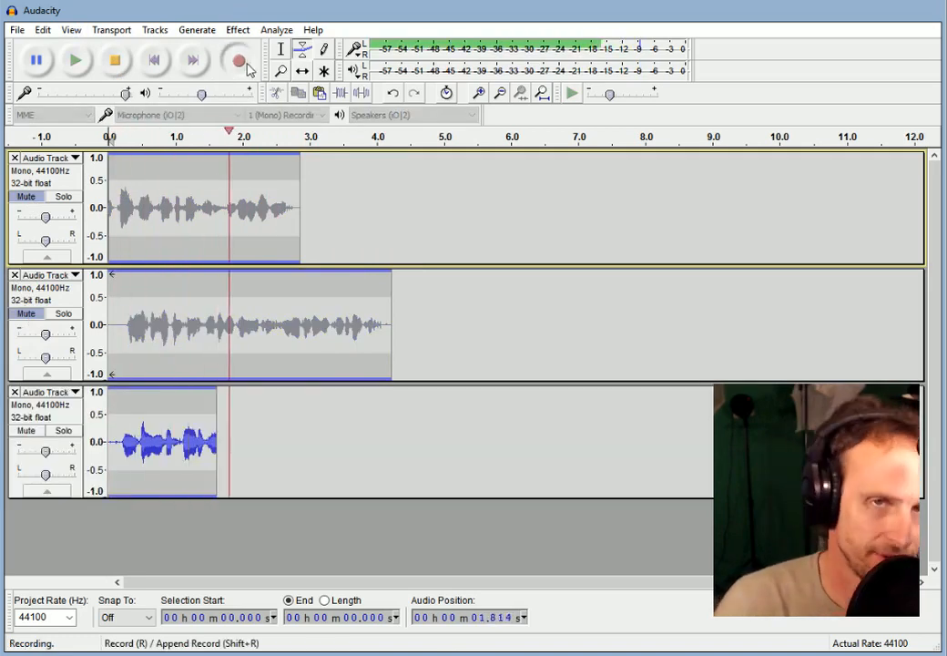
pyautogui.click(116, 62)
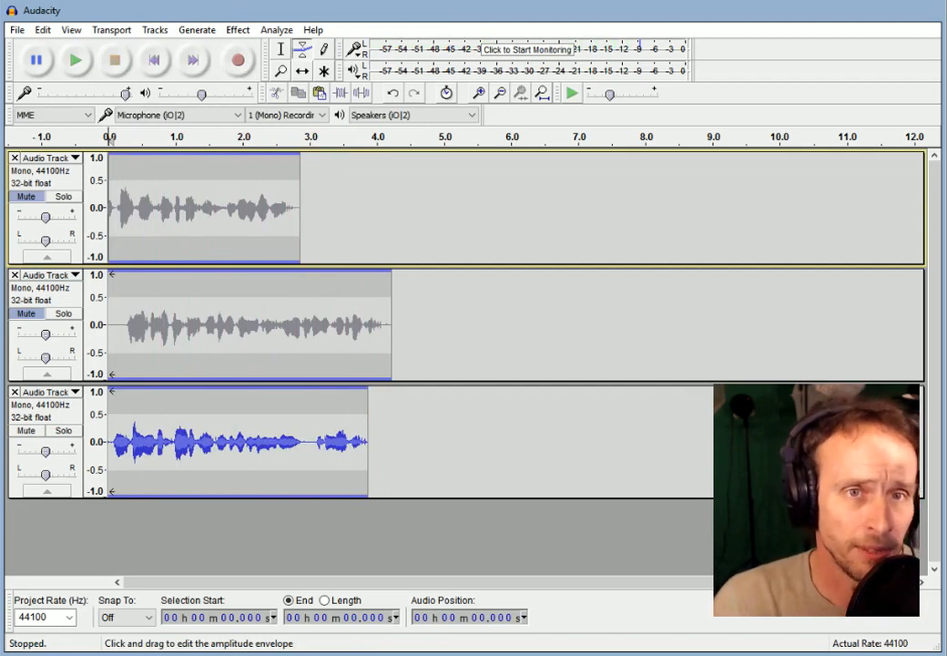
pyautogui.click(303, 72)
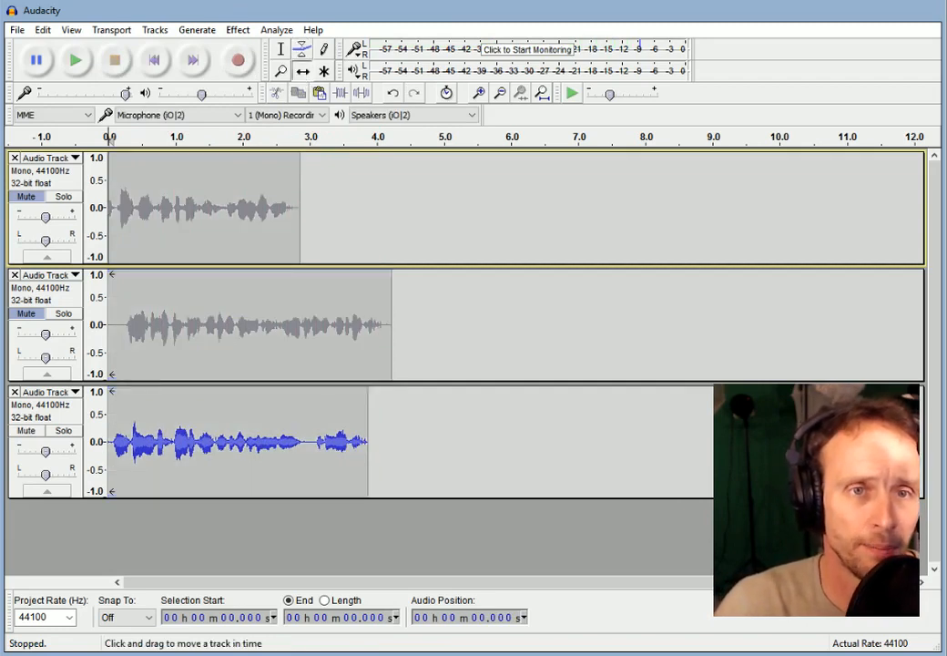
# Drag the second and third takes onto track one after take one, ending near 11.2 seconds.
pyautogui.moveTo(246, 325); pyautogui.dragTo(406, 325)
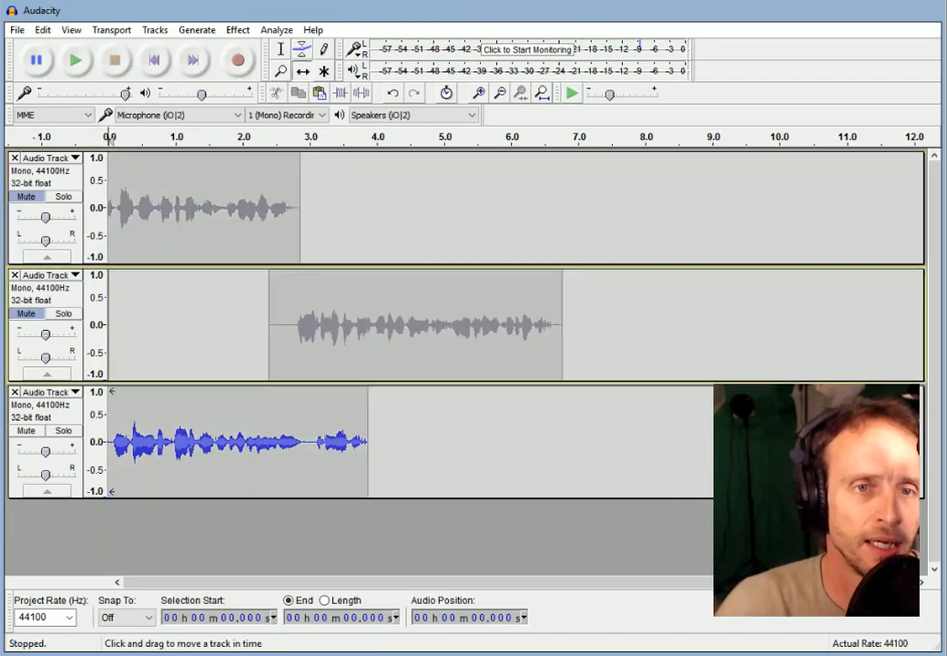
pyautogui.moveTo(286, 442); pyautogui.dragTo(722, 441)
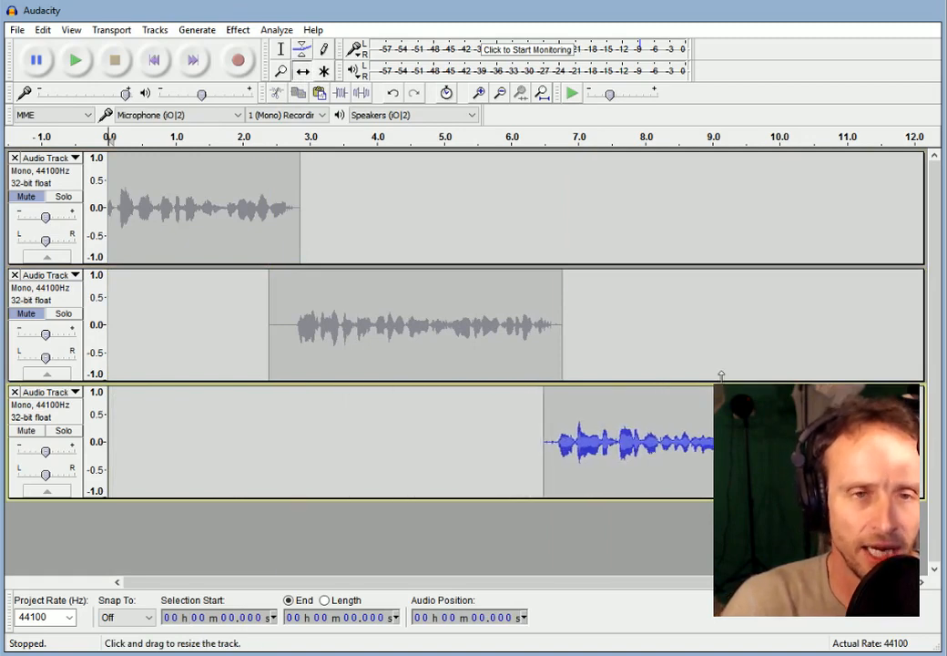
pyautogui.click(721, 368)
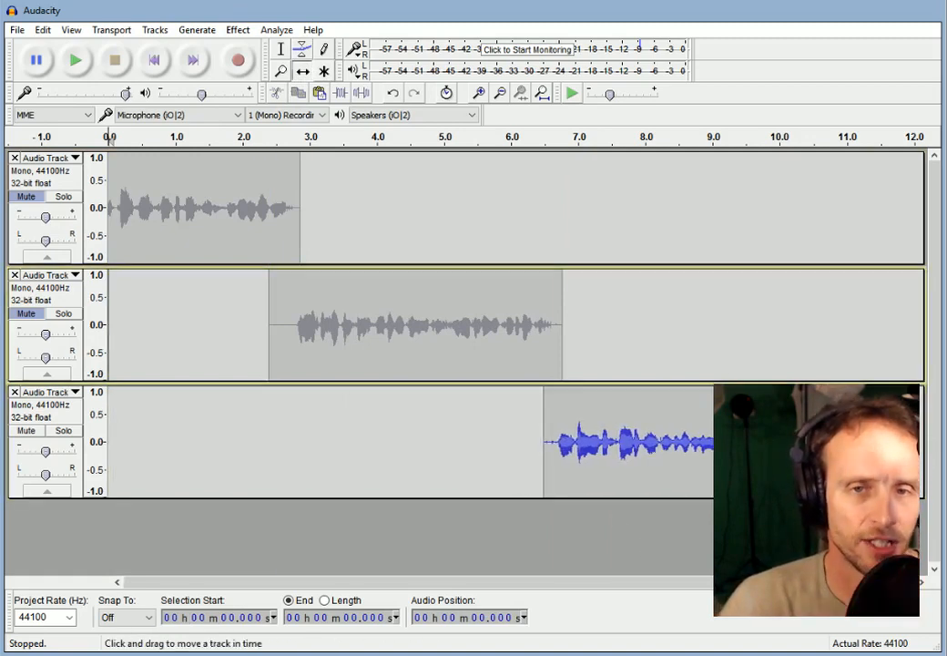
pyautogui.moveTo(473, 326); pyautogui.dragTo(451, 209)
pyautogui.moveTo(628, 444); pyautogui.dragTo(677, 209)
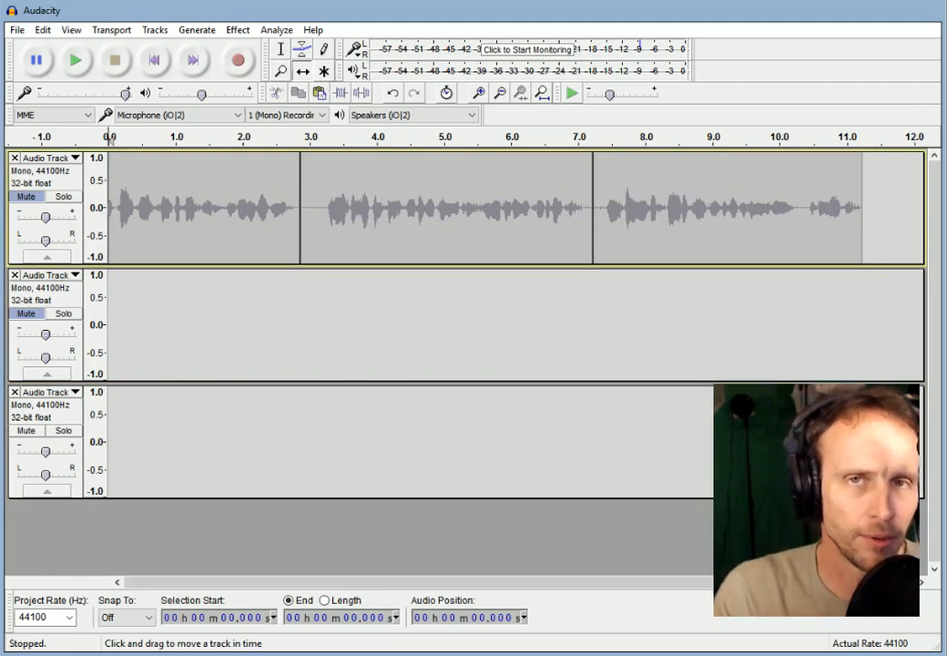
pyautogui.click(280, 50)
pyautogui.moveTo(323, 209); pyautogui.dragTo(593, 209)
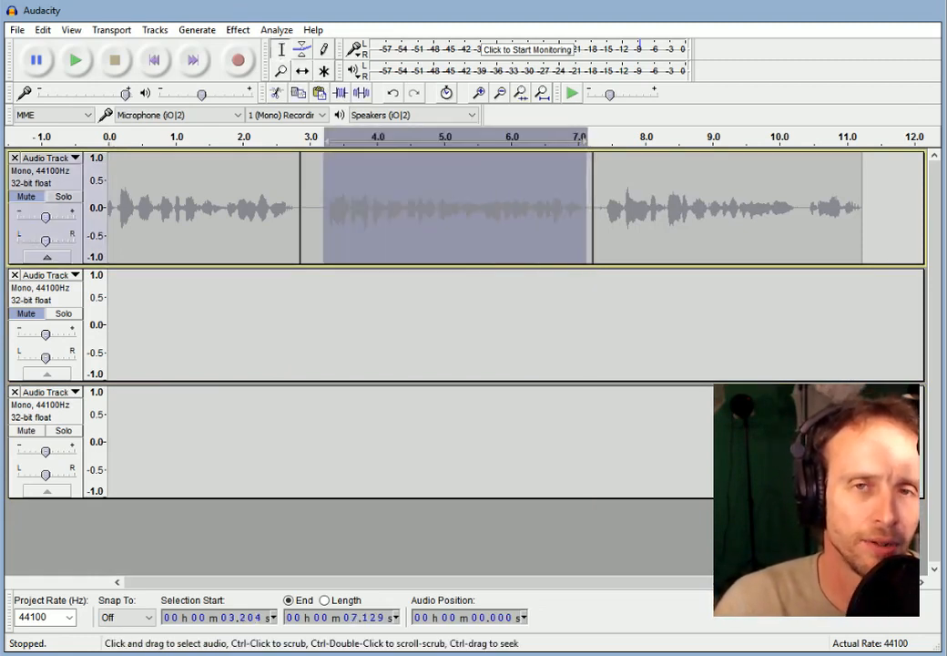
pyautogui.click(572, 326)
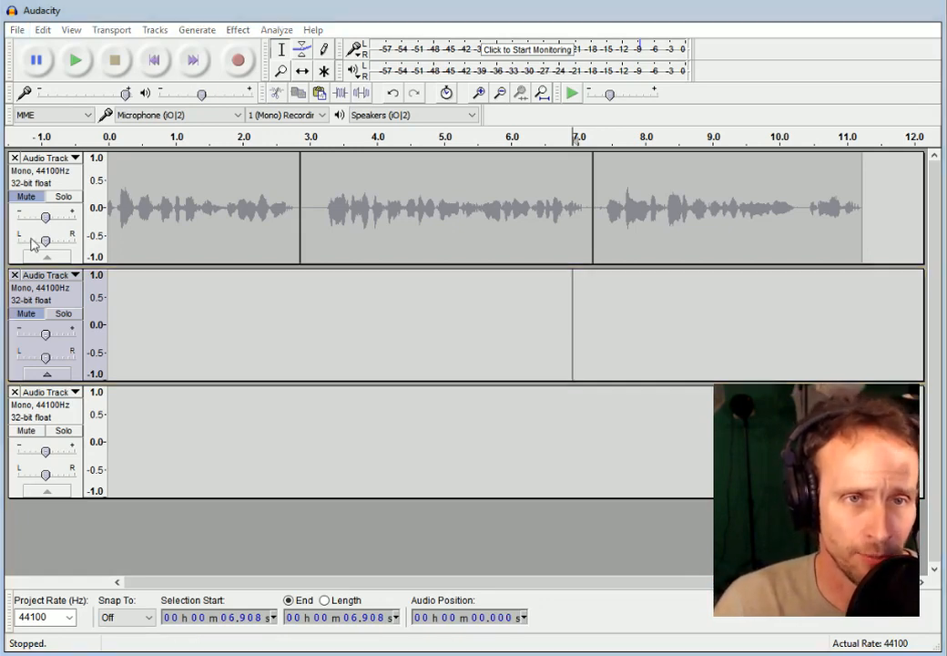
pyautogui.click(409, 338)
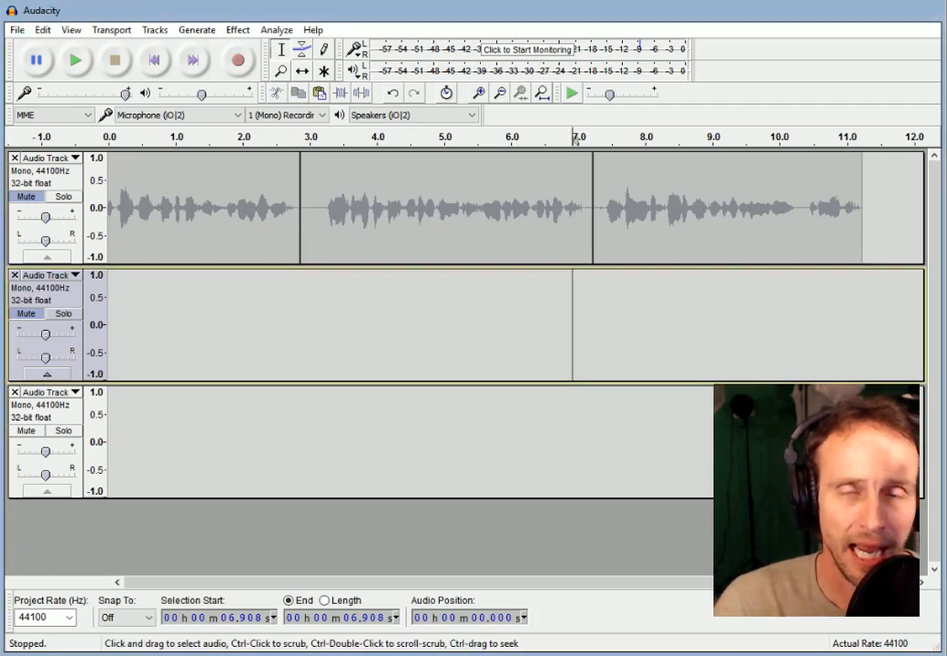